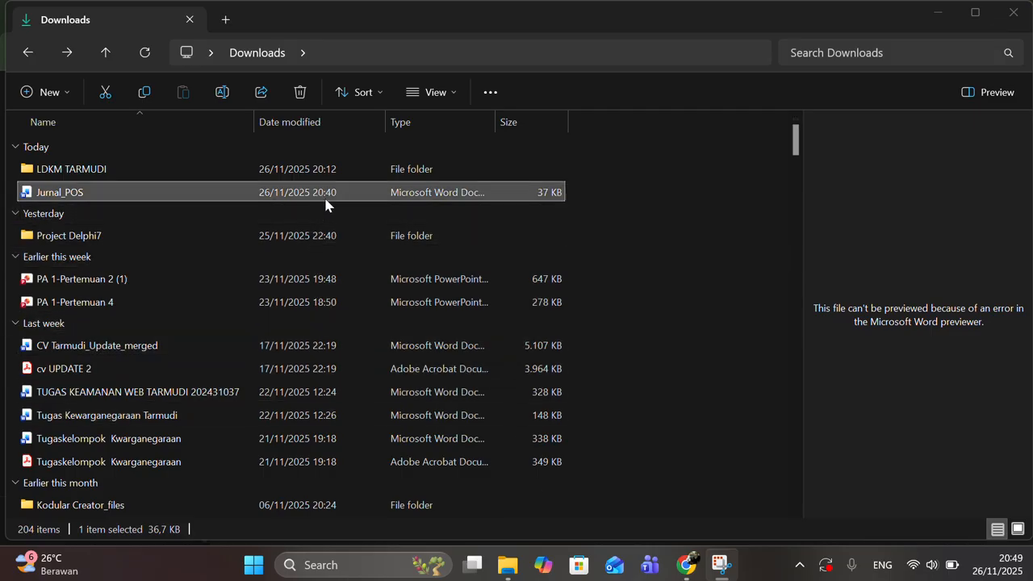
Open the Jurnal_POS document from the Downloads folder in Word and close the Navigation pane.
double_click(344, 194)
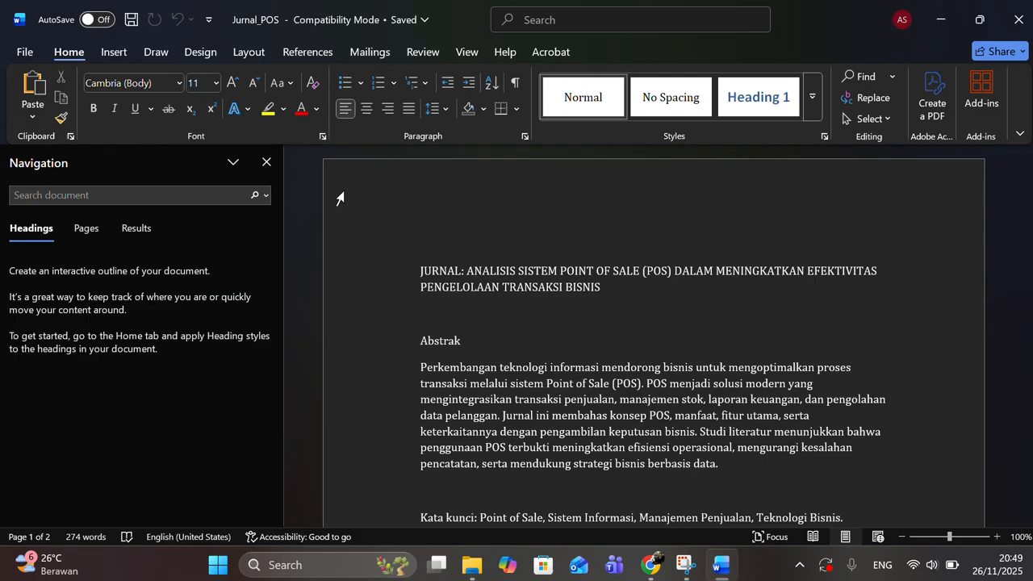
left_click(275, 167)
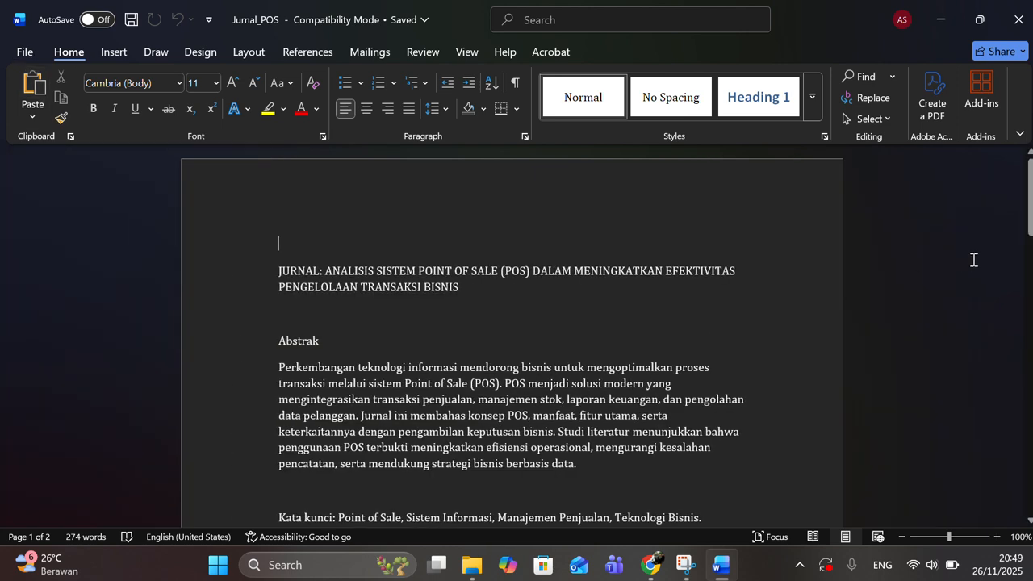
Add the title "DAFTAR ISI" on a new page after the last reference in Daftar Pustaka.
left_click_drag(1031, 189, 1015, 468)
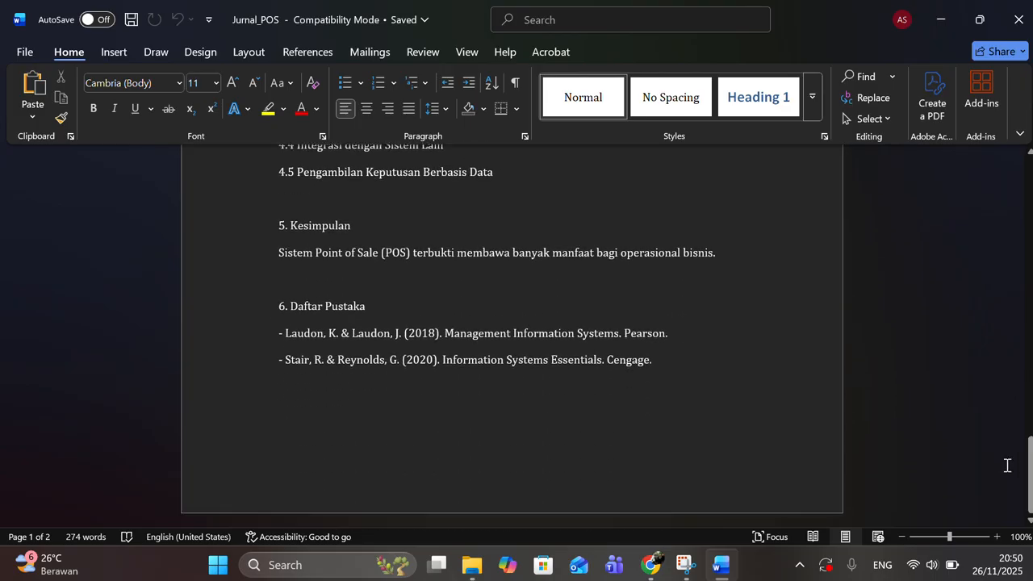
left_click(683, 356)
key("Return")
key("Return")
key("Return")
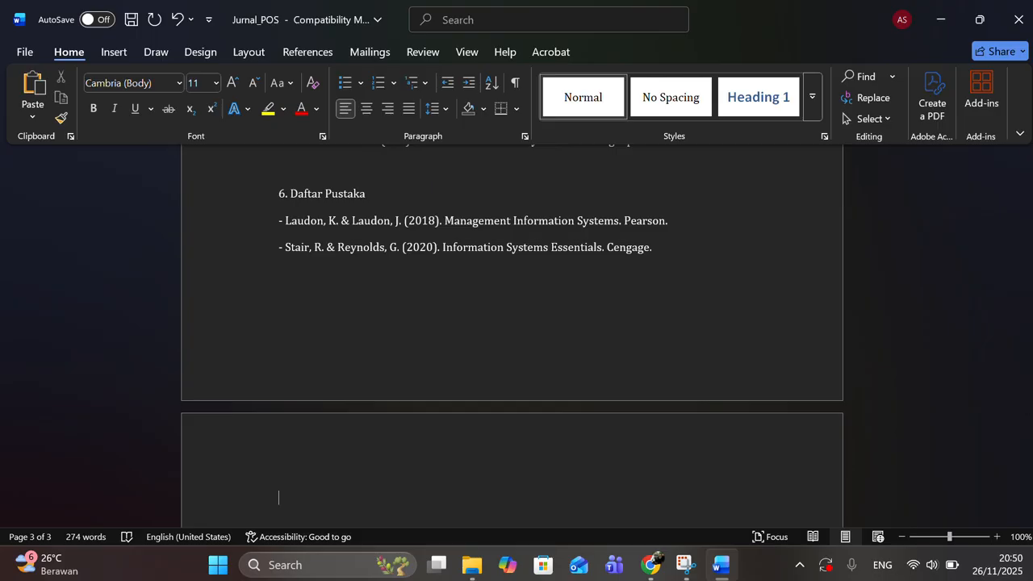
type("DAFTAR ISI")
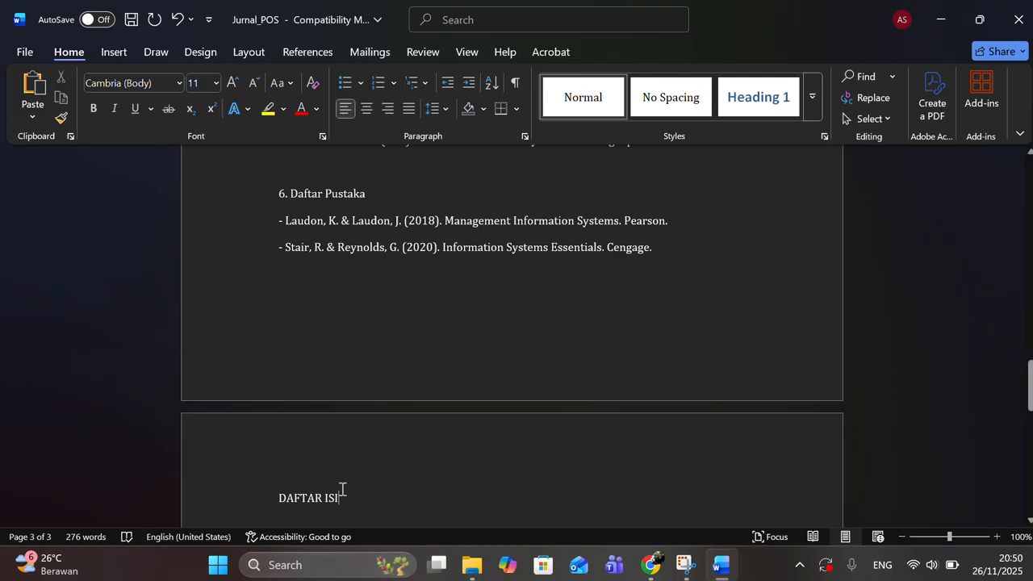
Make the "DAFTAR ISI" title bold and centred, and start a new line below it.
left_click_drag(339, 493, 251, 491)
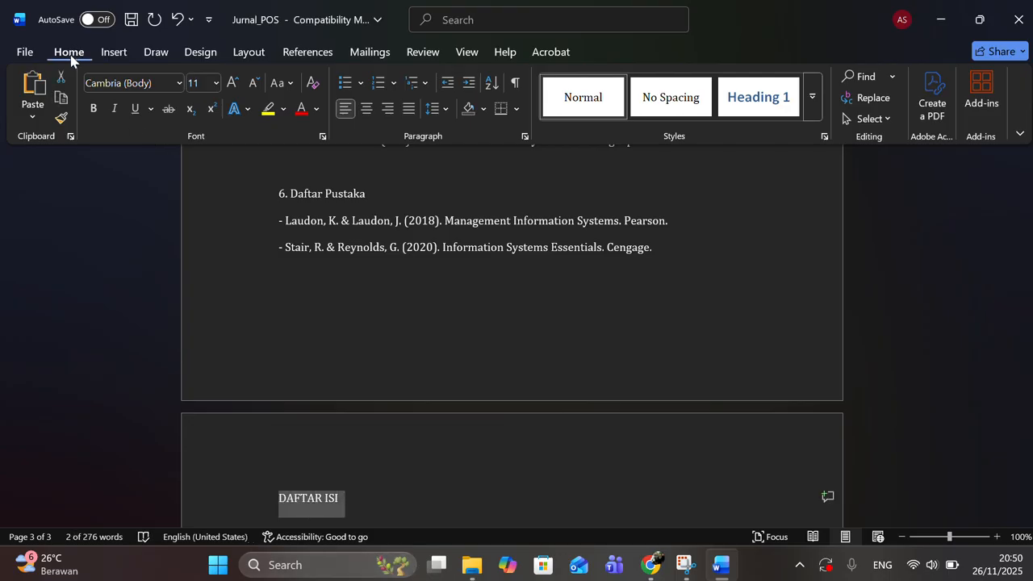
left_click(93, 108)
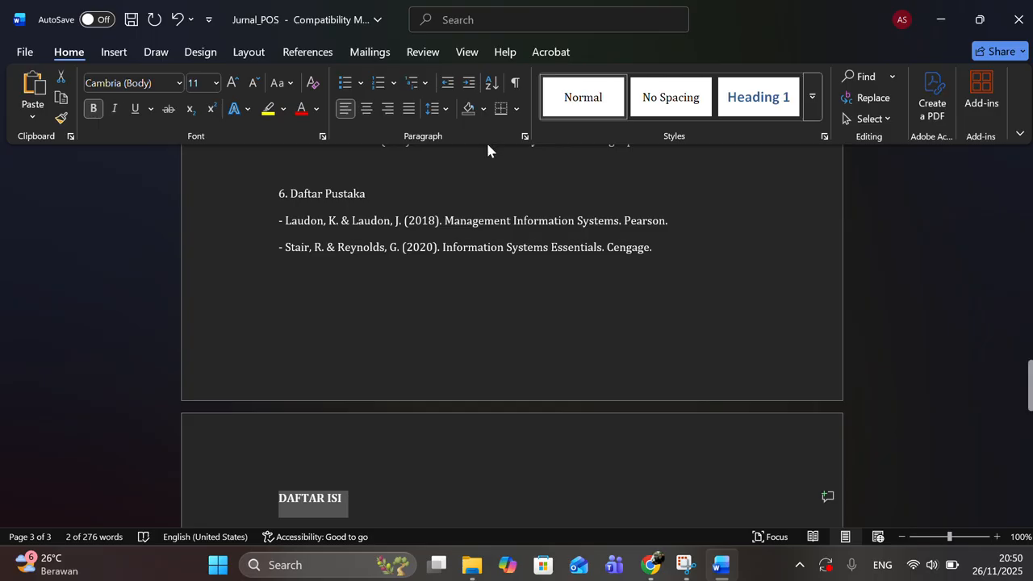
left_click(368, 111)
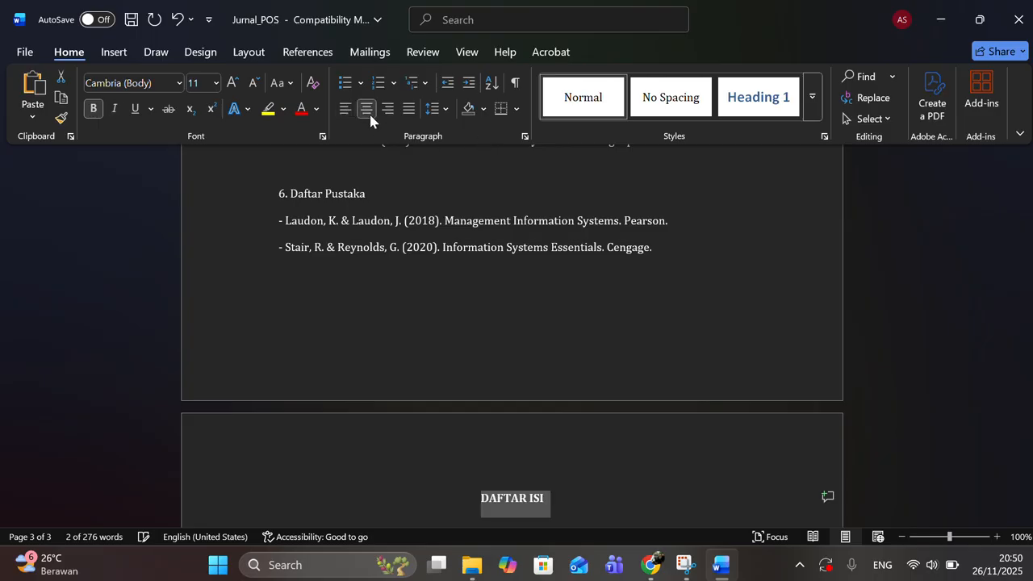
left_click(554, 506)
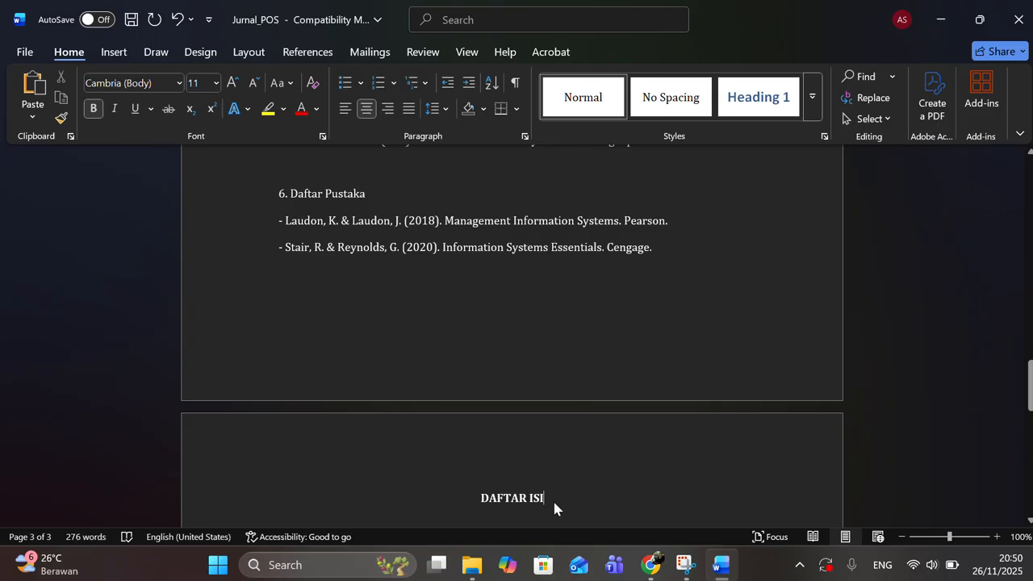
key("Return")
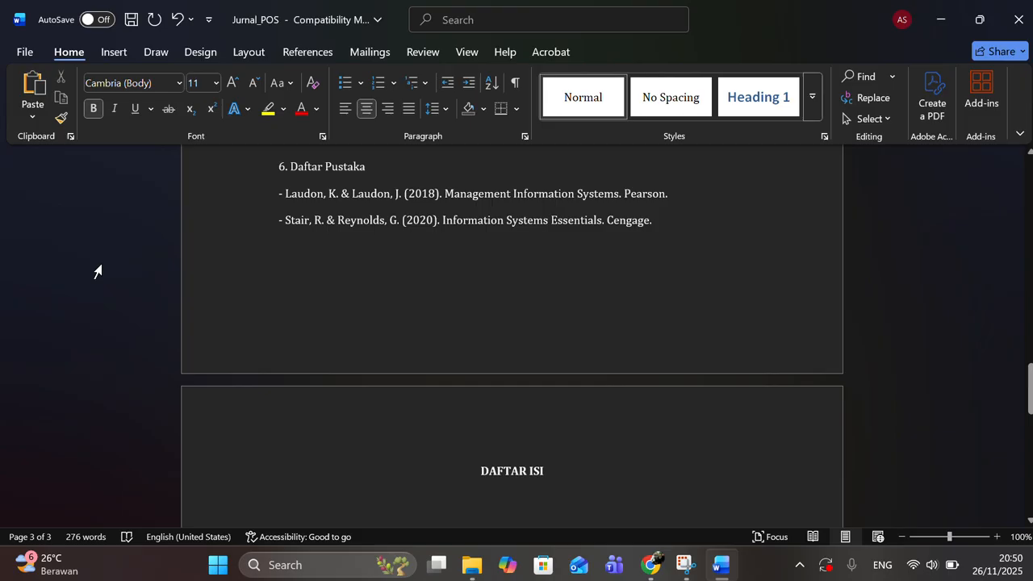
Reopen the Navigation pane and show its headings outline.
key("ctrl+f")
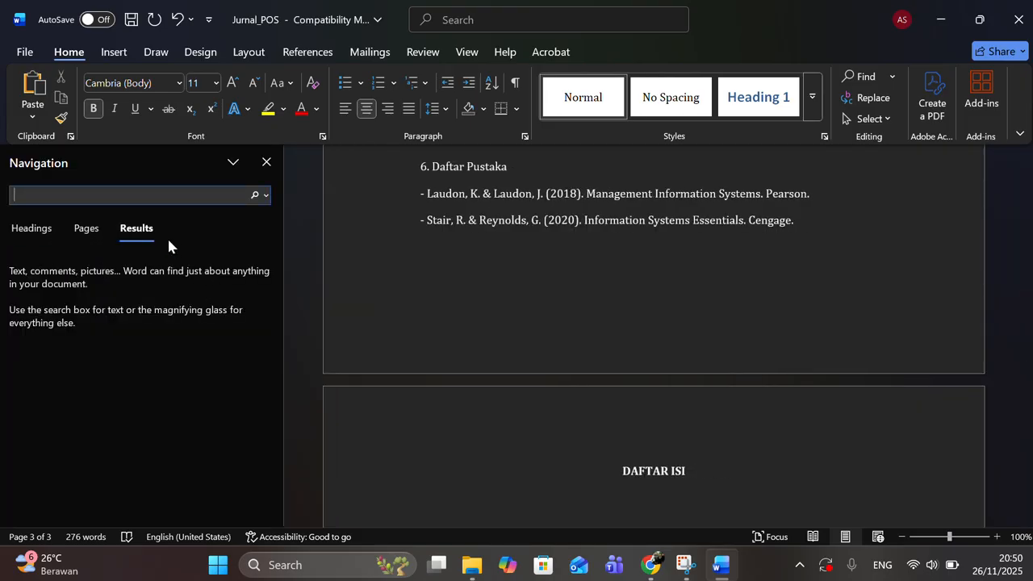
left_click(49, 233)
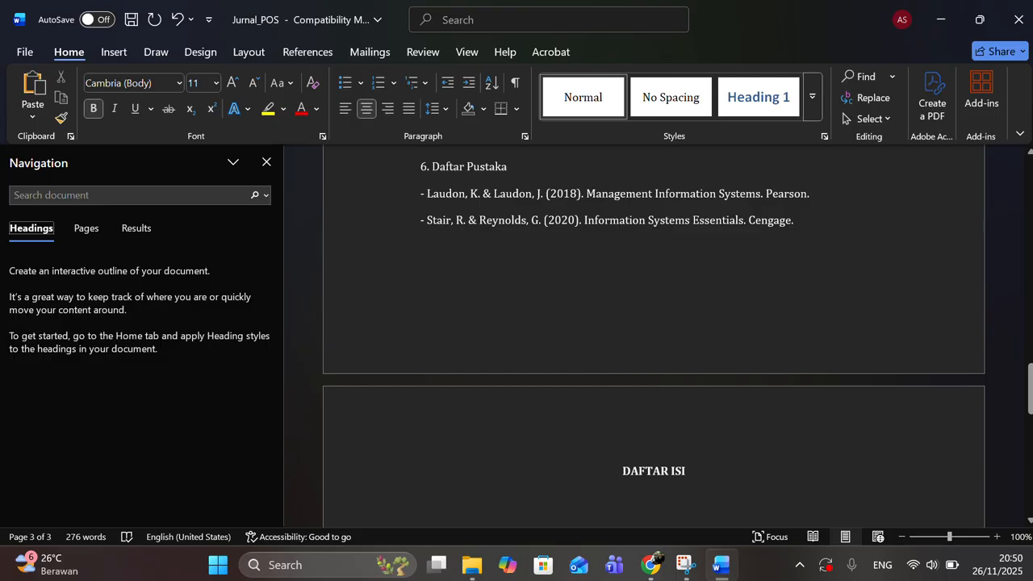
Make the two-line journal title and the "Abstrak" heading on the first page bold.
left_click_drag(1029, 406, 1016, 171)
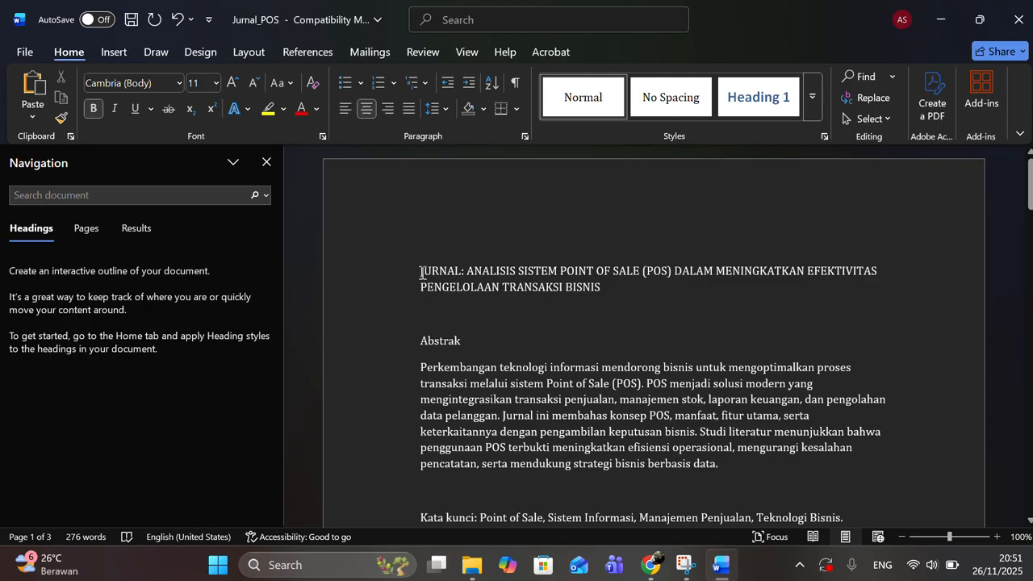
left_click_drag(428, 272, 598, 297)
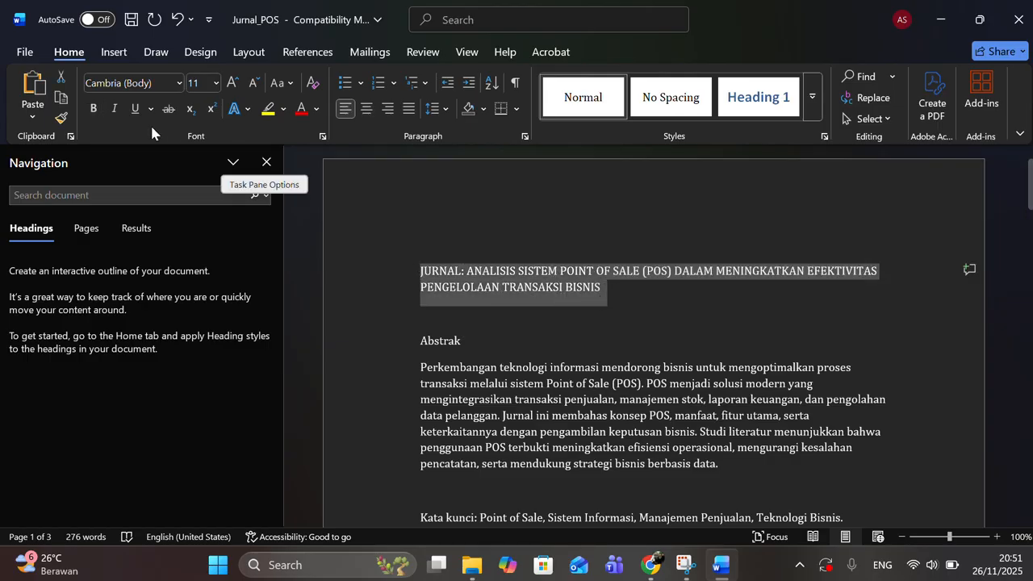
left_click(92, 108)
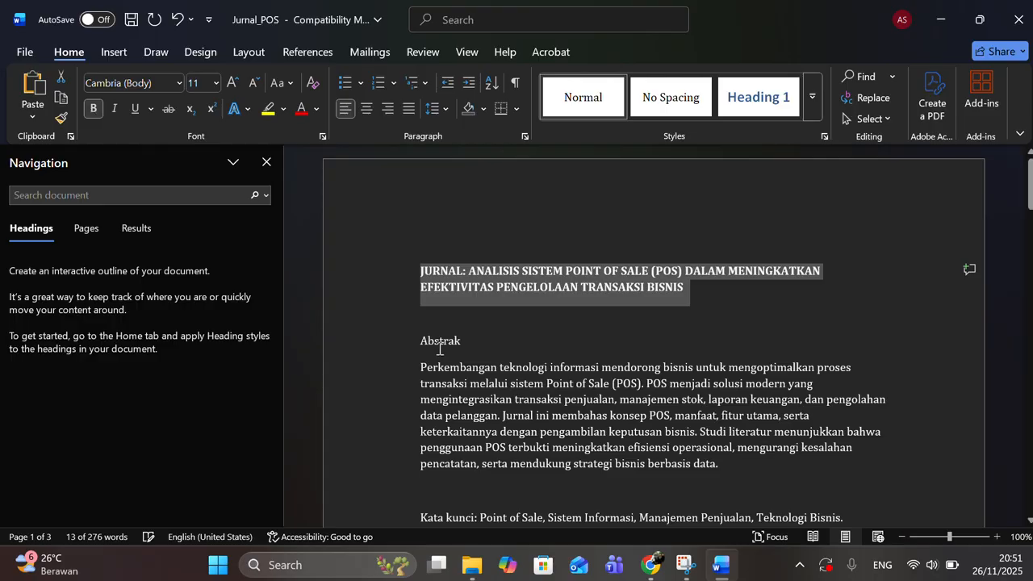
left_click_drag(464, 339, 419, 340)
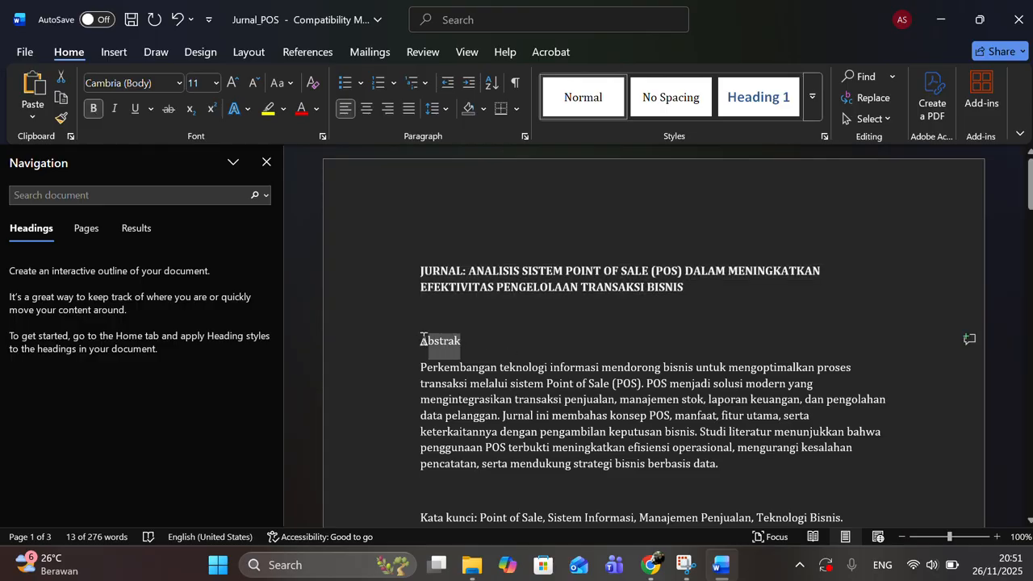
left_click(93, 108)
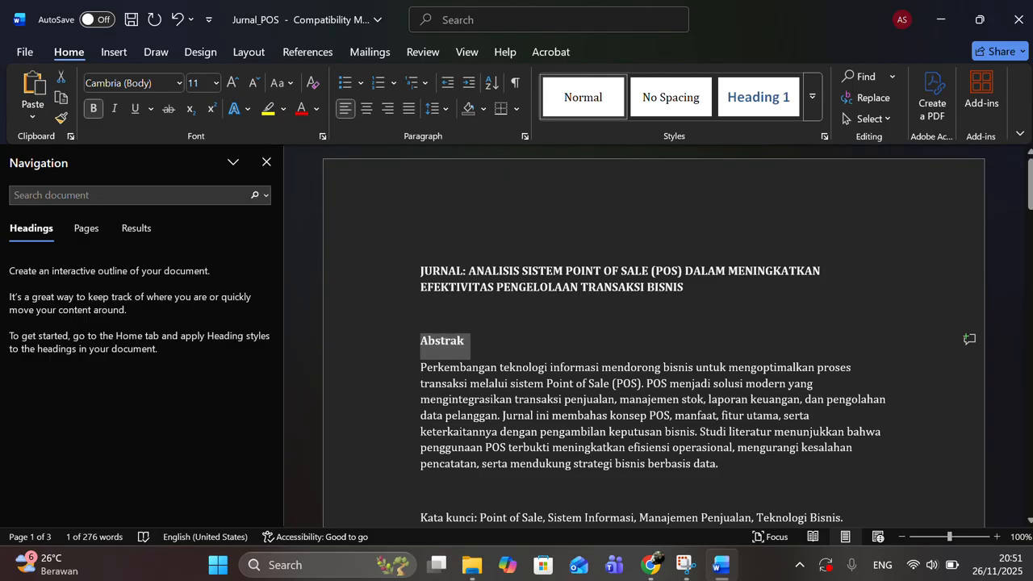
Bold the headings "1. Pendahuluan", "2. Landasan Teori" and "2.1 Pengertian Point of Sale (POS)".
left_click_drag(1030, 197, 1025, 238)
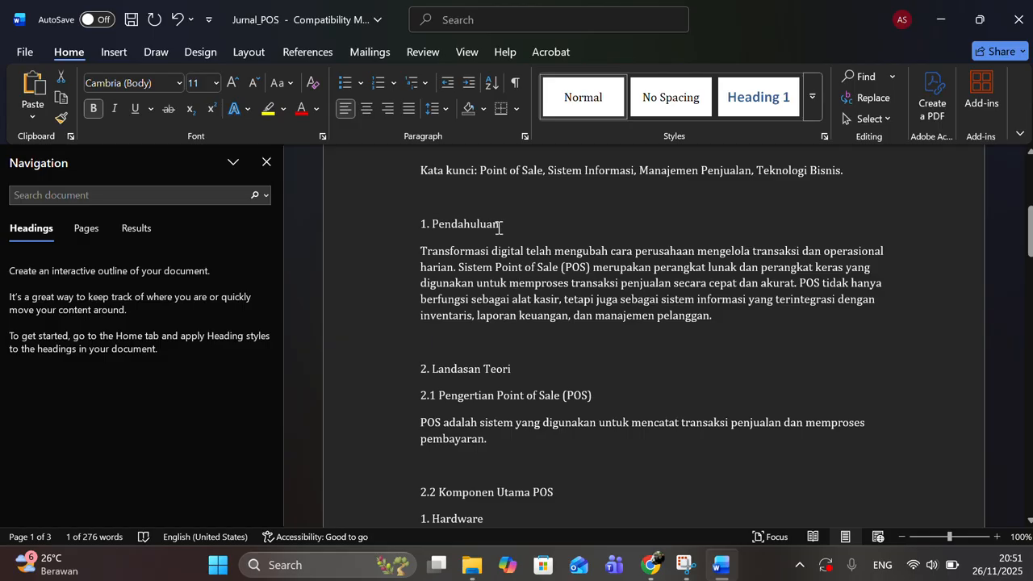
left_click_drag(499, 228, 397, 215)
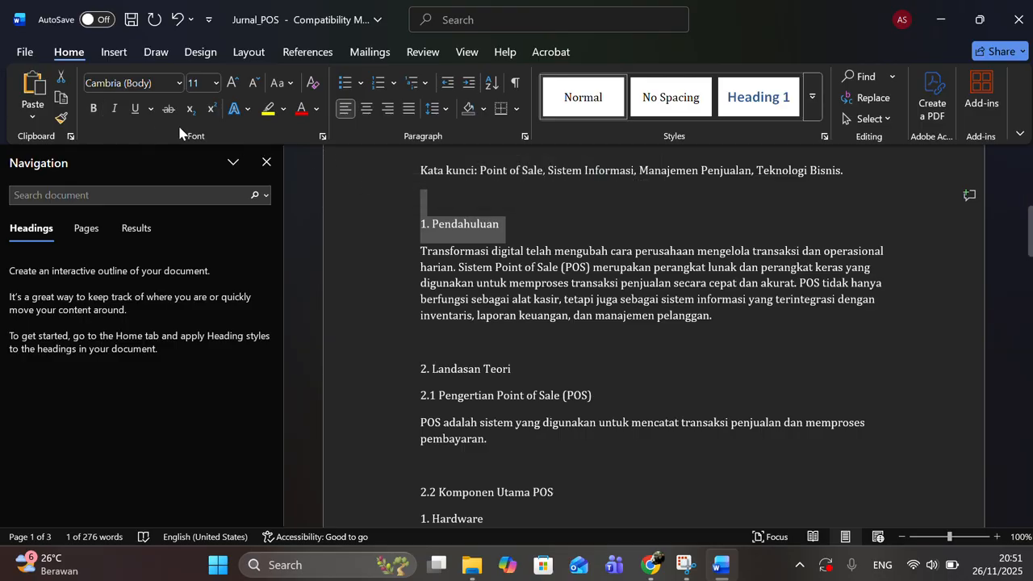
left_click(93, 108)
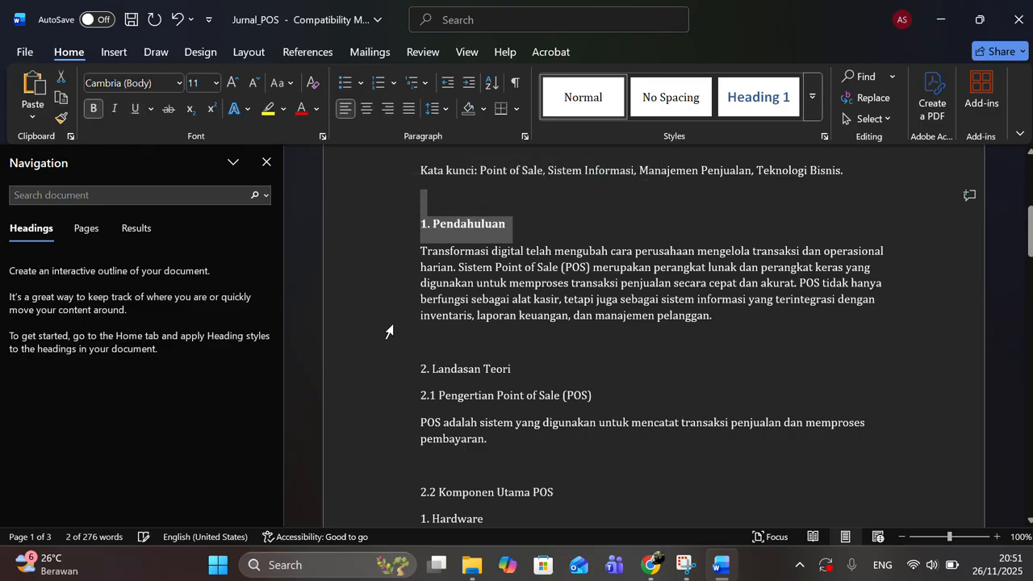
left_click_drag(512, 369, 418, 370)
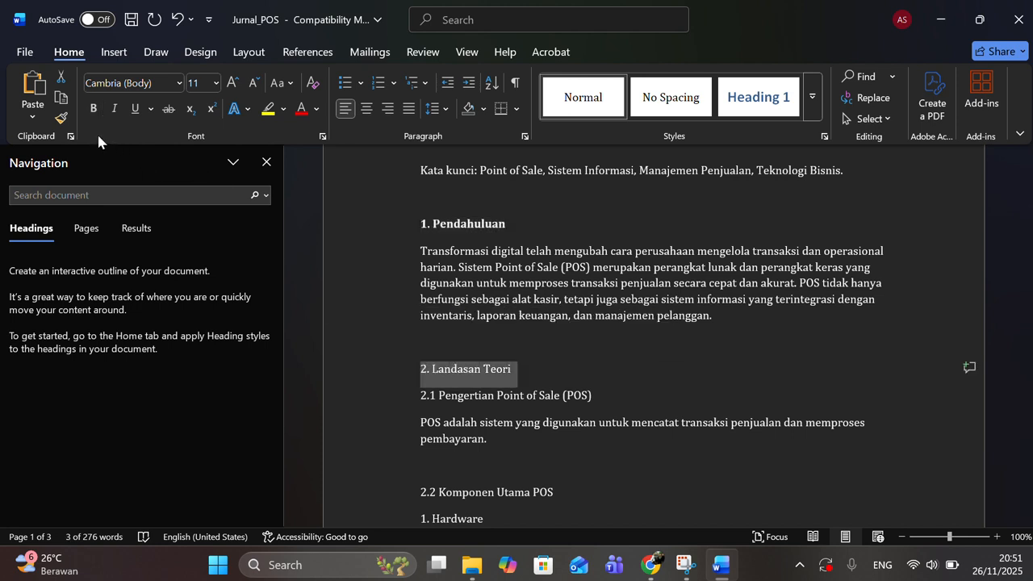
left_click(92, 112)
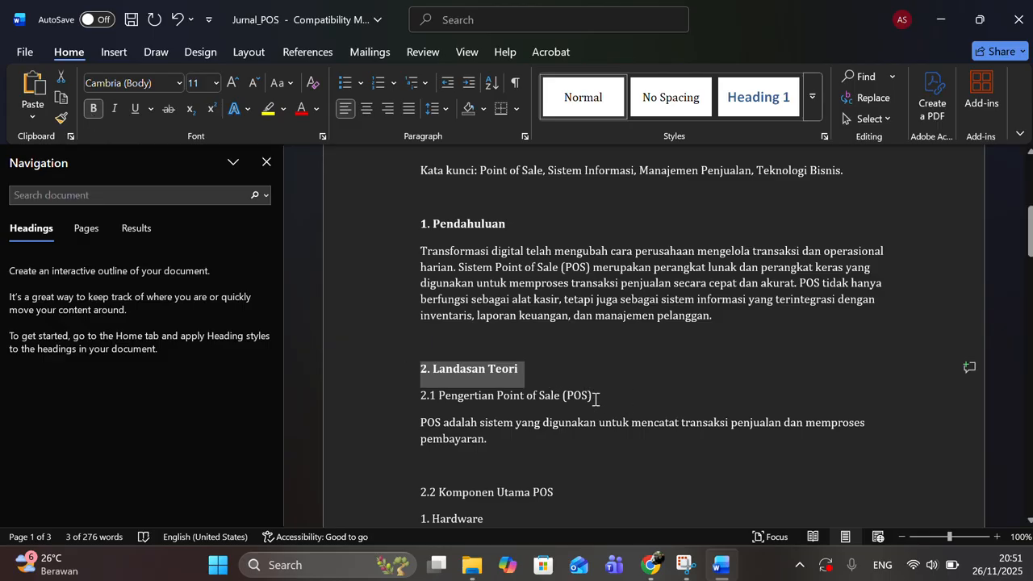
left_click_drag(595, 399, 415, 398)
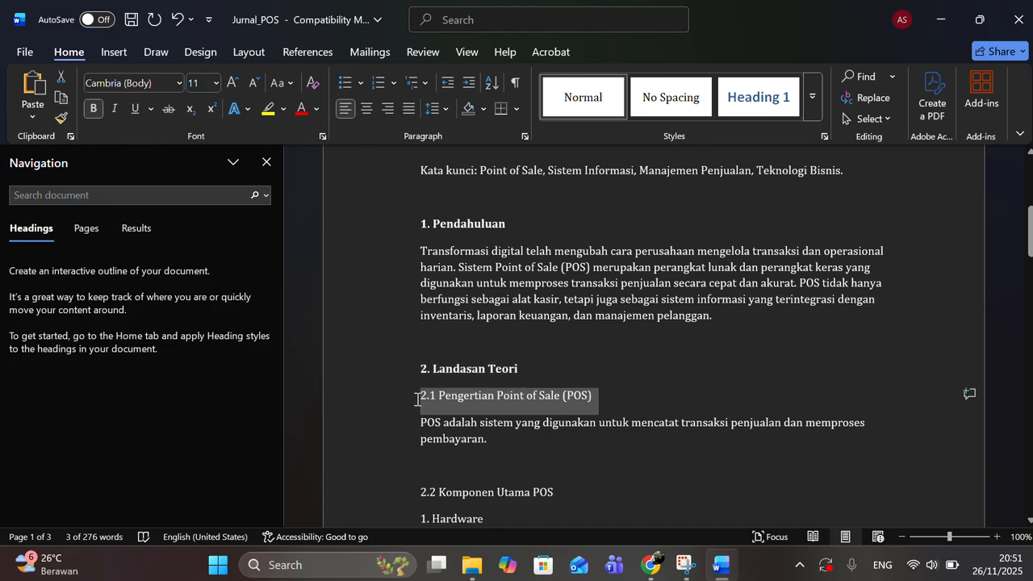
left_click(93, 110)
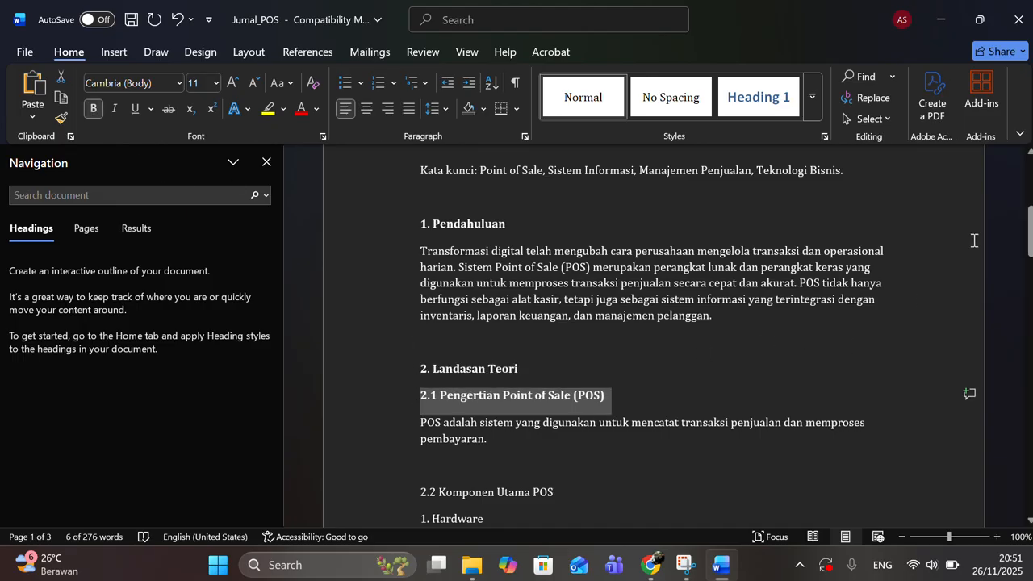
Bold the subheadings "2.2 Komponen Utama POS" and "2.3 Fungsi Sistem POS".
left_click_drag(1030, 231, 1031, 263)
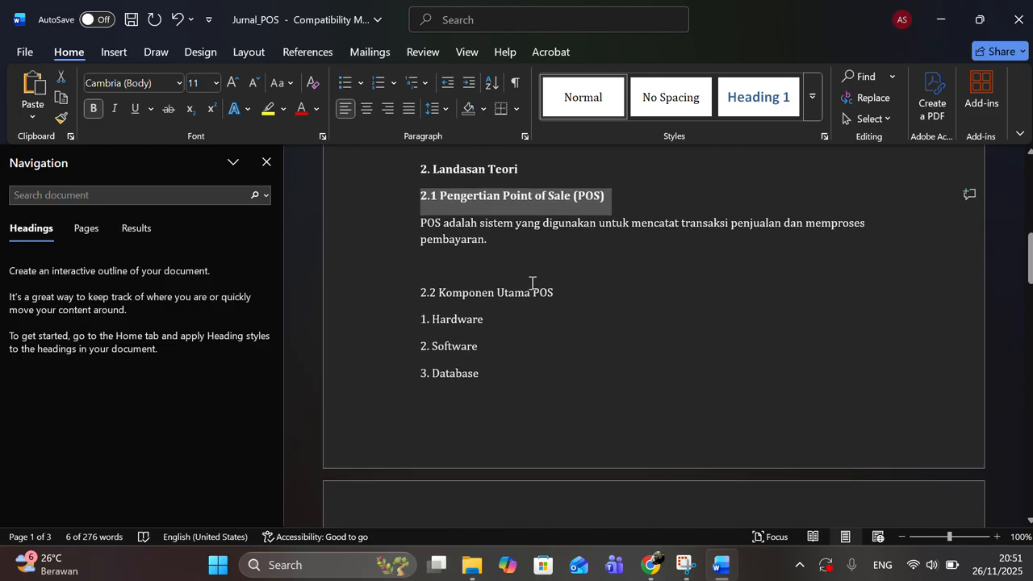
left_click_drag(551, 286, 454, 281)
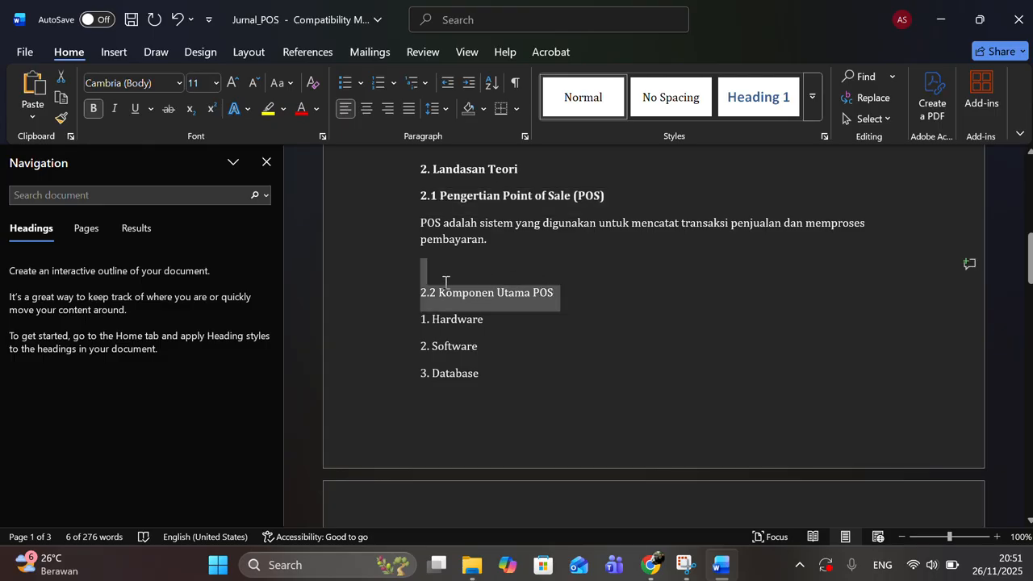
left_click(95, 110)
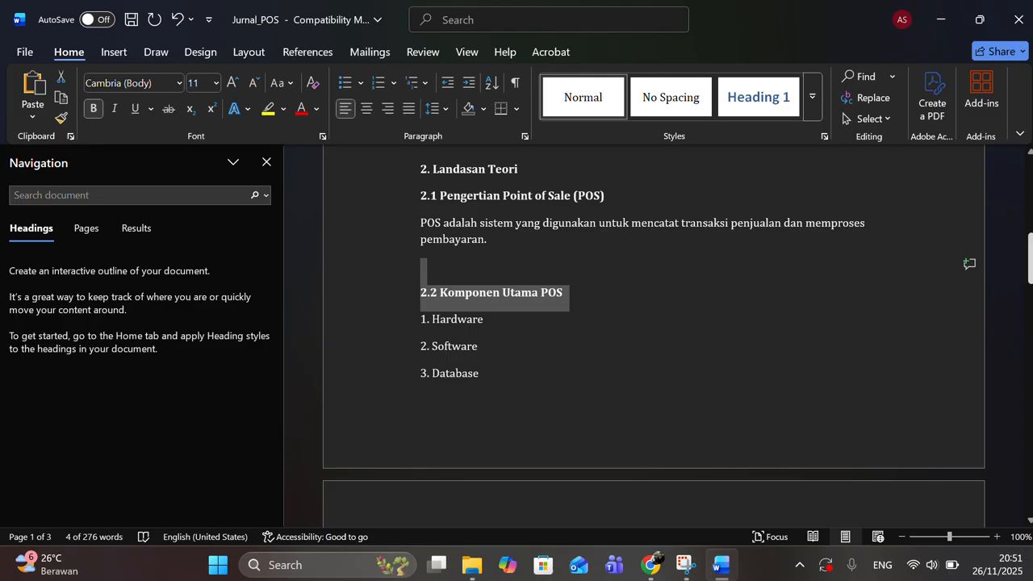
left_click_drag(1030, 258, 1029, 302)
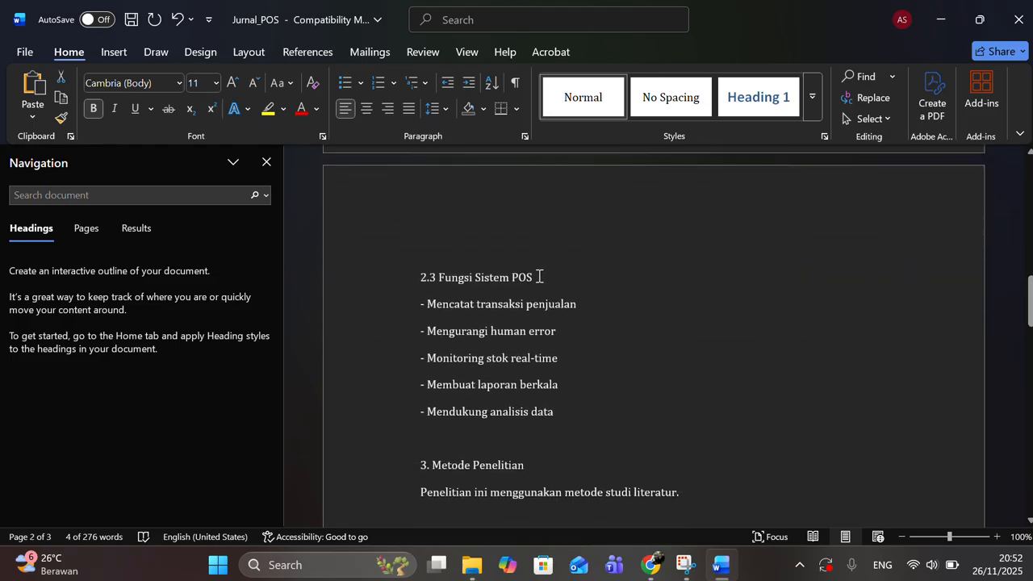
left_click_drag(539, 277, 421, 277)
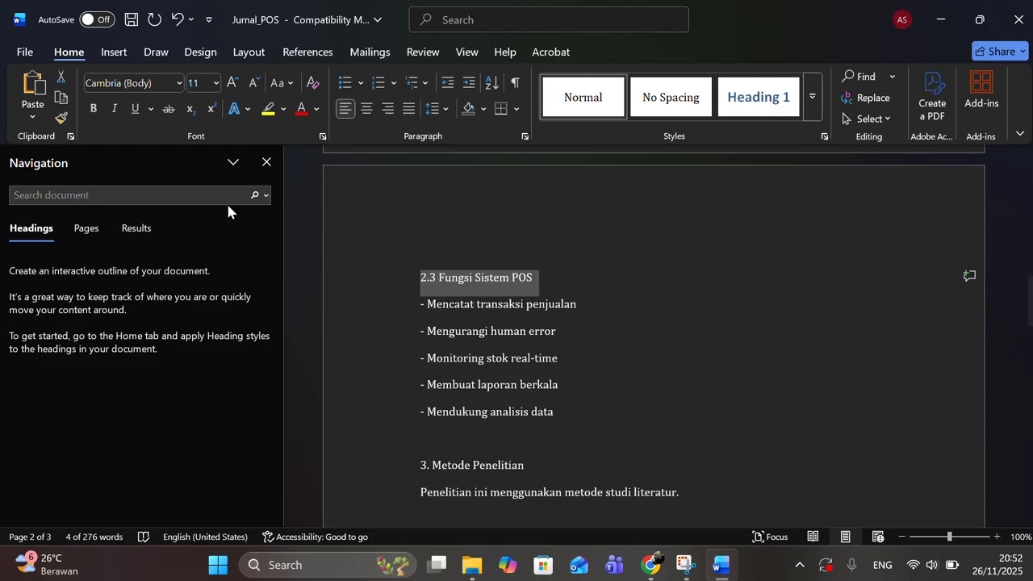
left_click(92, 110)
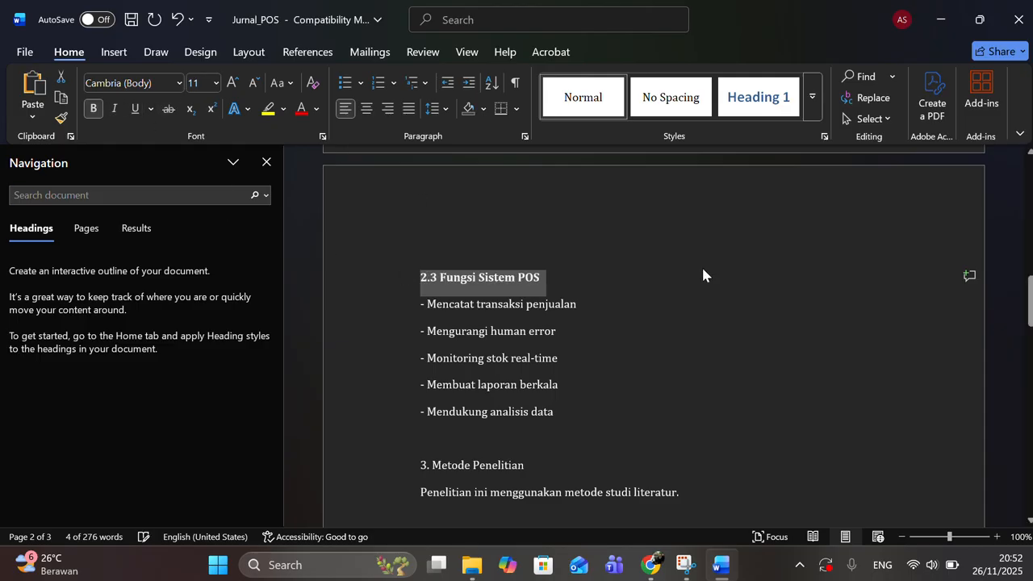
Bold the heading "3. Metode Penelitian" on the second page.
left_click_drag(1029, 294, 1030, 319)
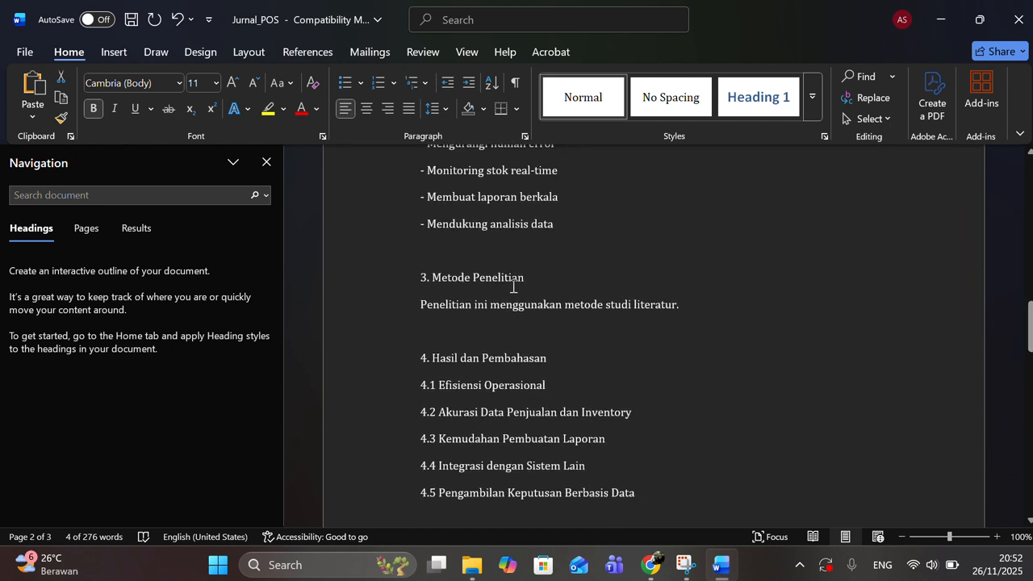
left_click_drag(522, 277, 418, 274)
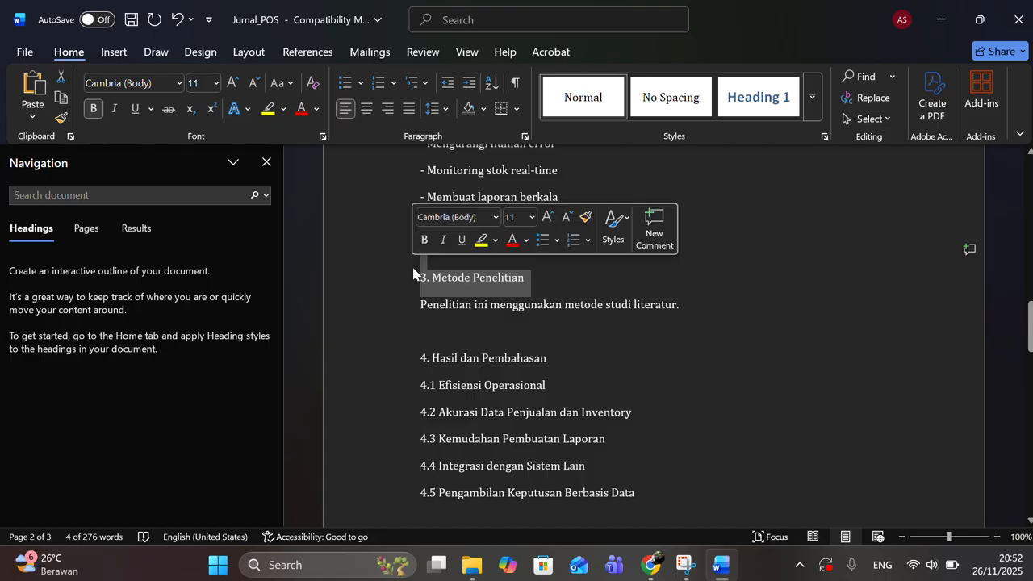
left_click(92, 112)
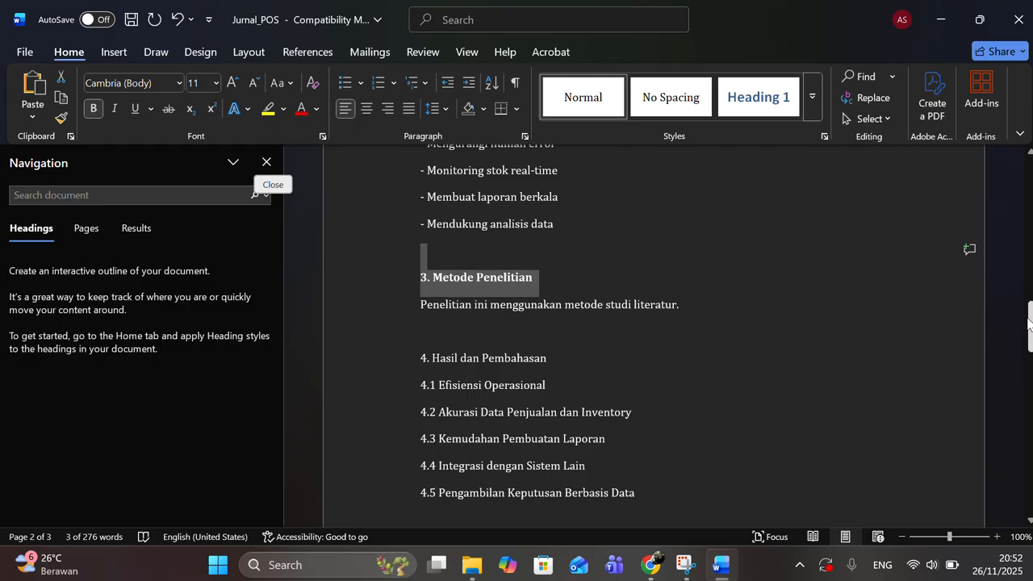
Bold the headings "5. Kesimpulan" and "6. Daftar Pustaka".
left_click_drag(1027, 322, 1028, 360)
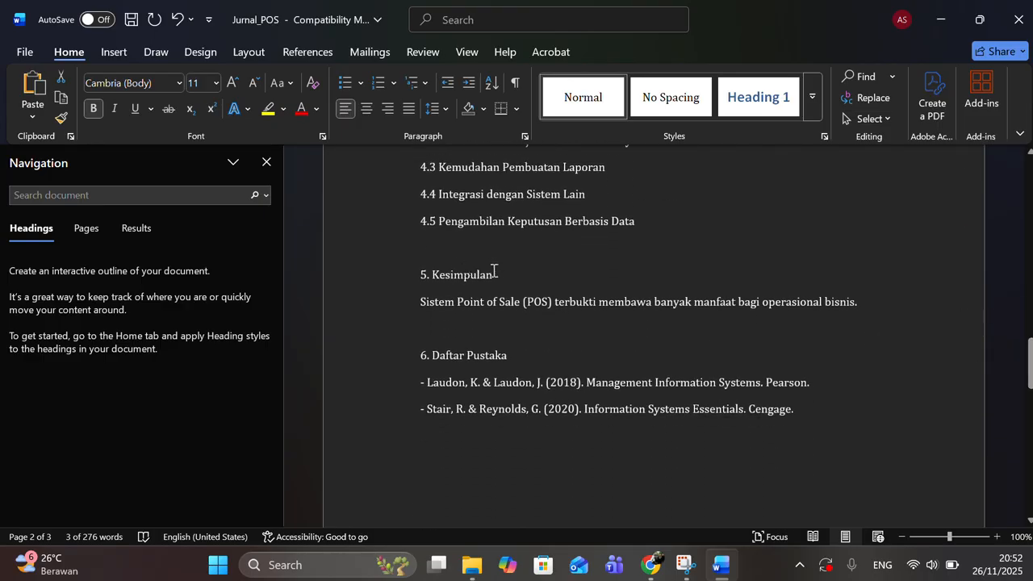
left_click_drag(488, 275, 409, 273)
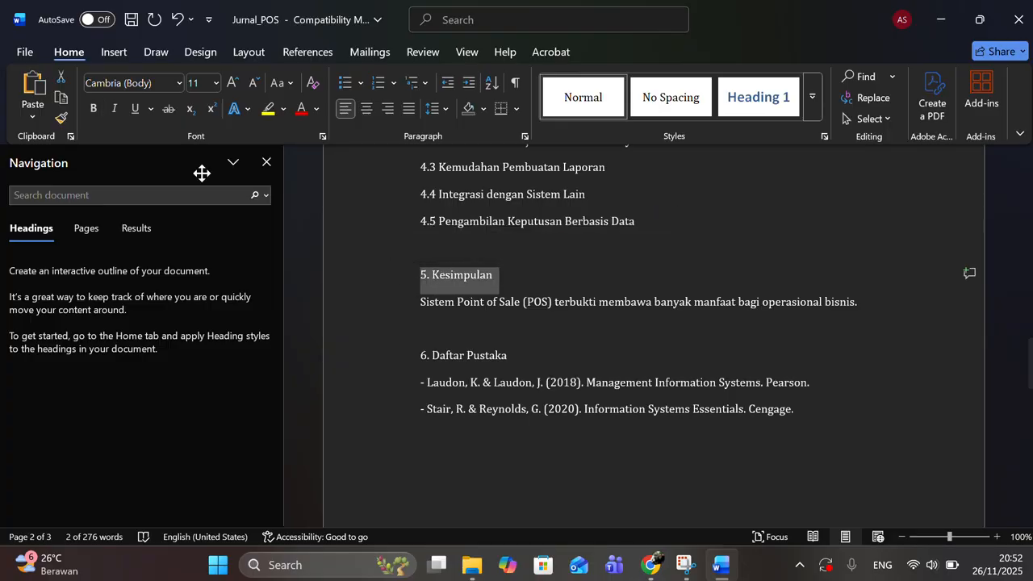
left_click(94, 108)
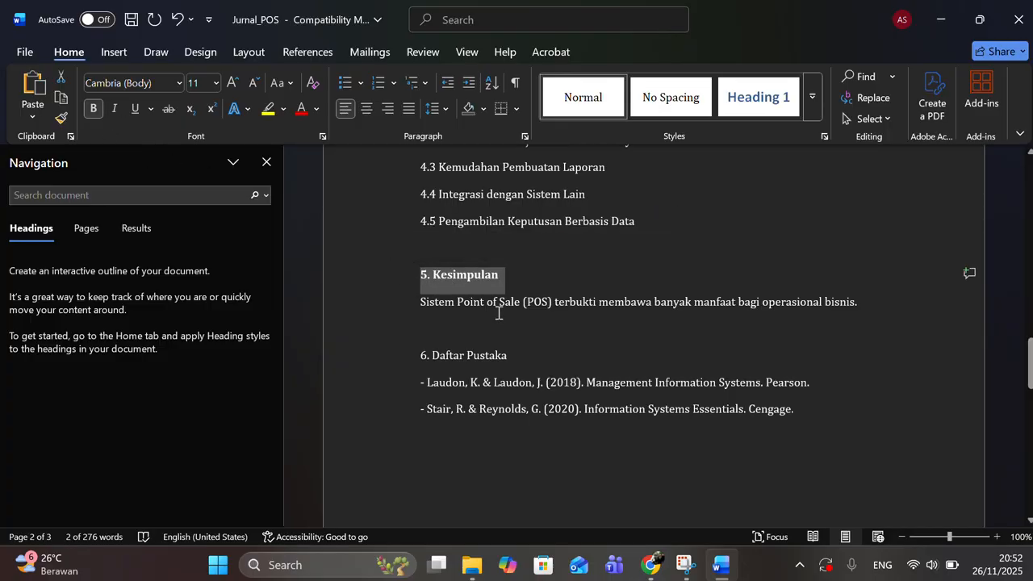
left_click_drag(505, 356, 410, 354)
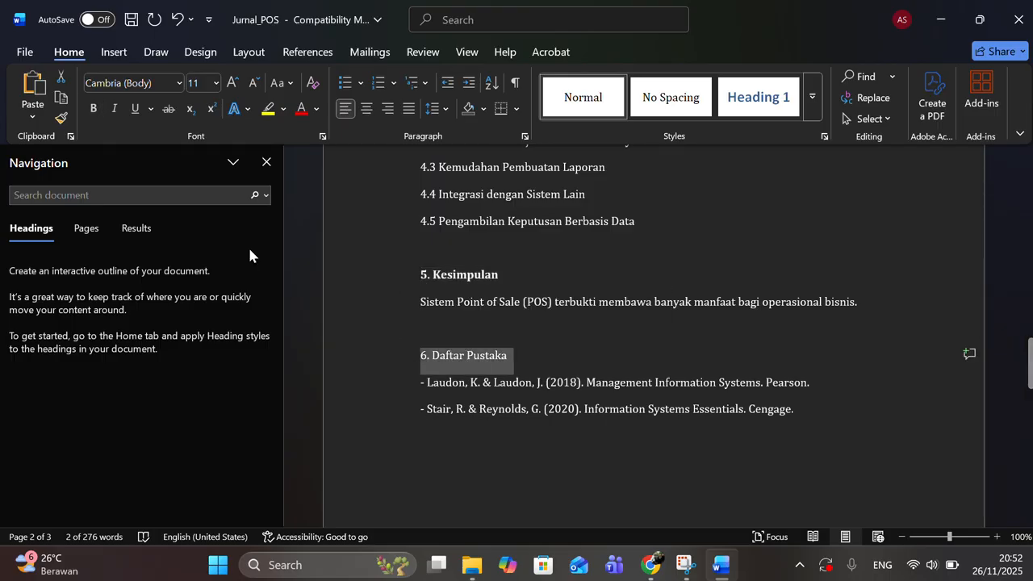
left_click(94, 108)
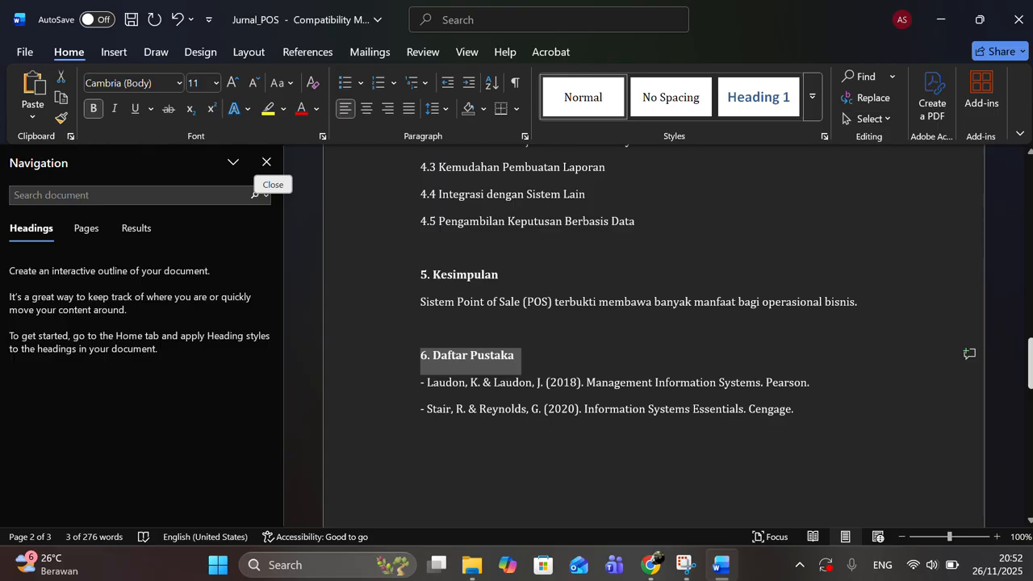
Apply the Heading 1 style to the two-line journal title on the first page and update Heading 1 to match the selection.
left_click_drag(1029, 362, 1023, 179)
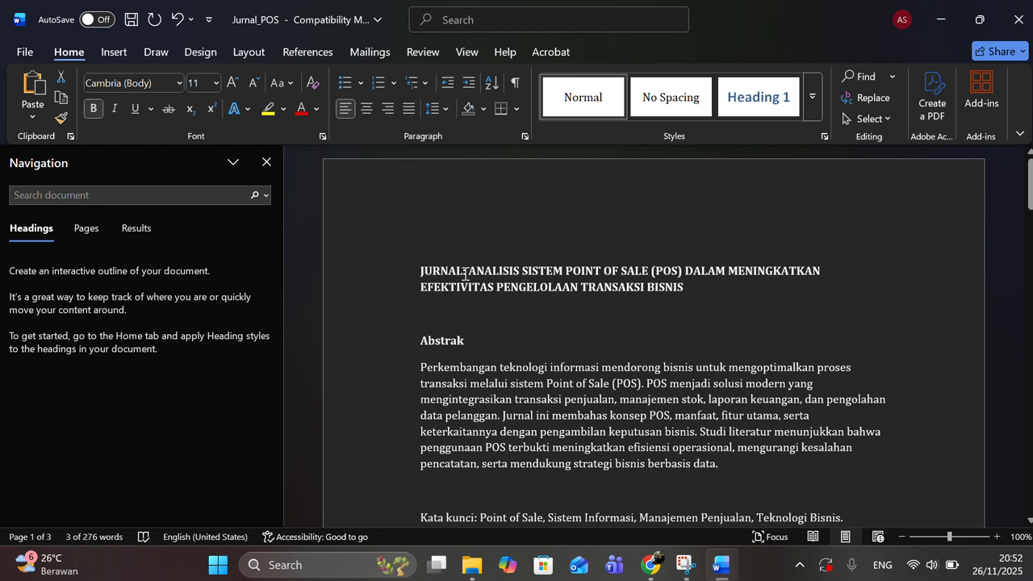
left_click_drag(465, 274, 459, 272)
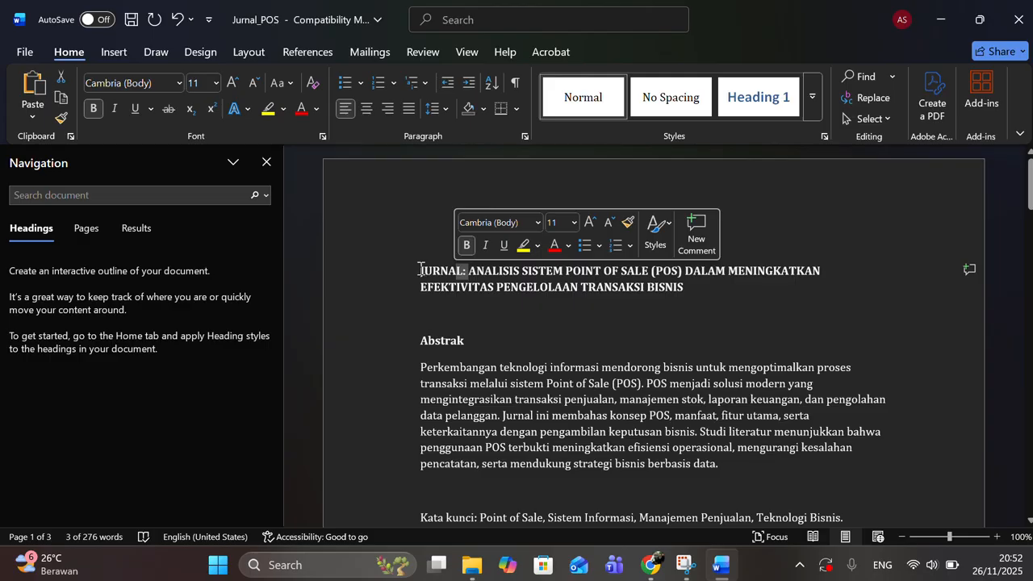
left_click_drag(420, 270, 690, 297)
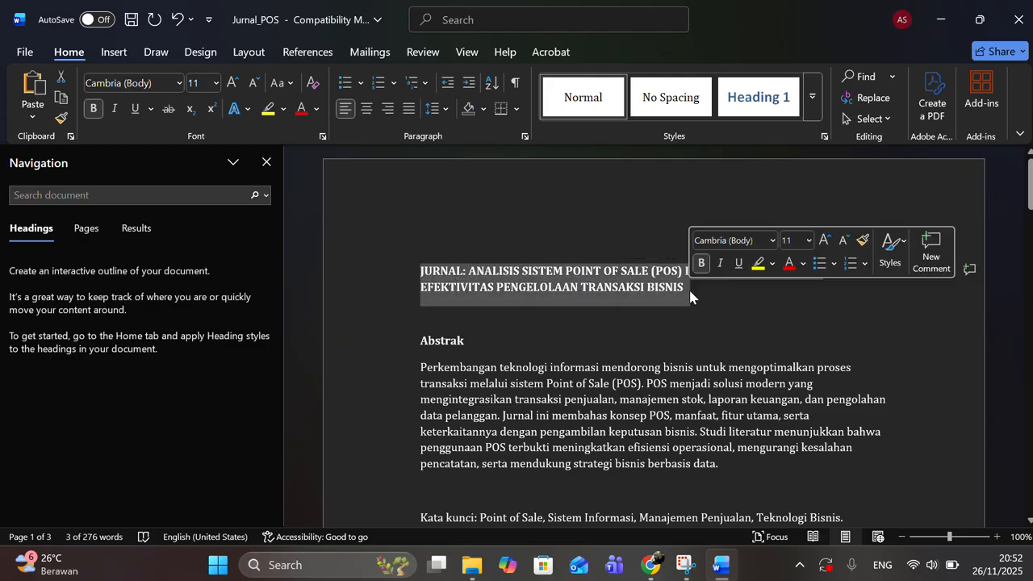
left_click(755, 108)
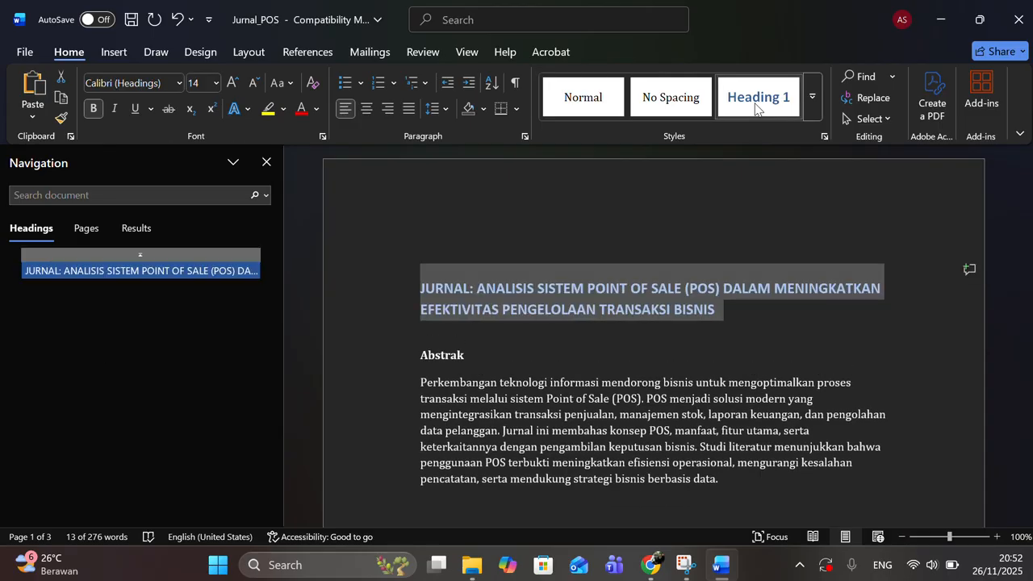
right_click(755, 108)
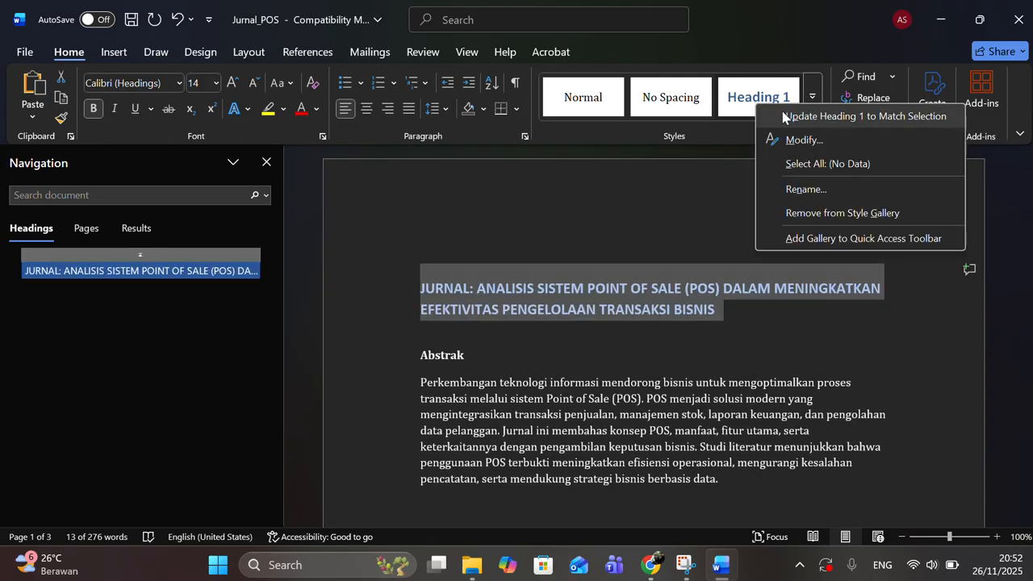
left_click(782, 116)
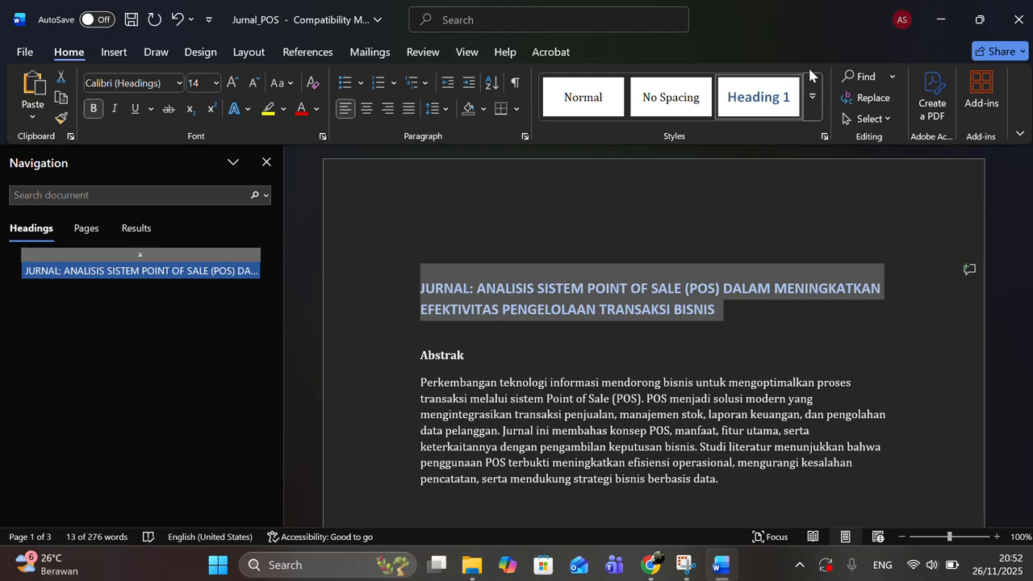
left_click(756, 108)
right_click(783, 97)
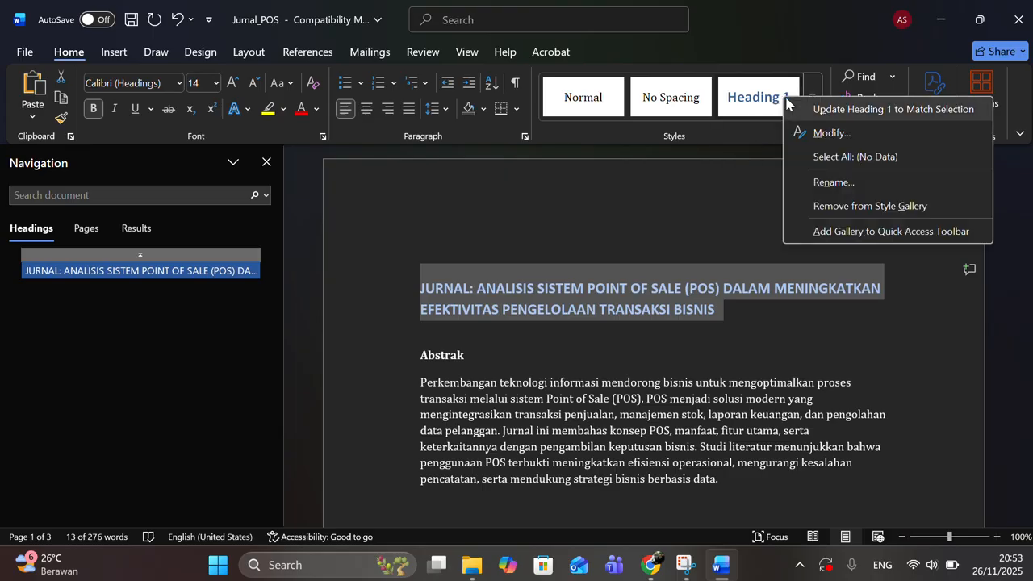
left_click(817, 110)
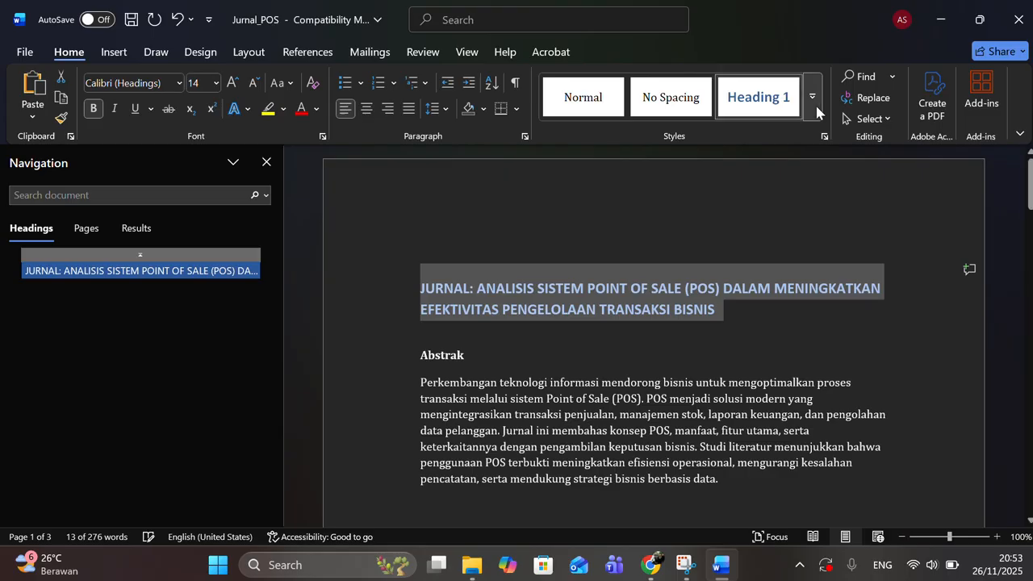
Modify the Heading 1 style to centred alignment with a font size of 14.
right_click(761, 104)
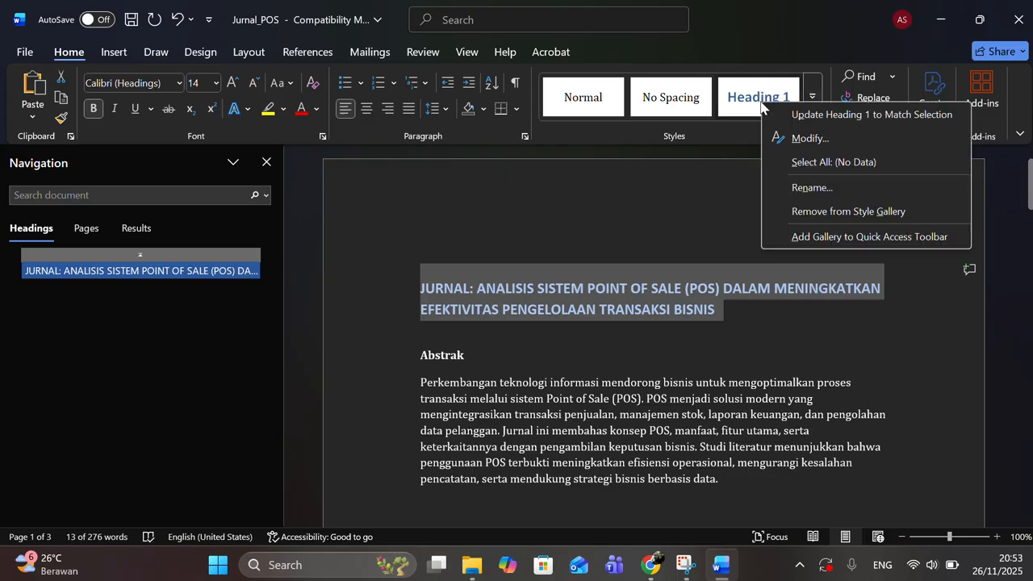
left_click(806, 131)
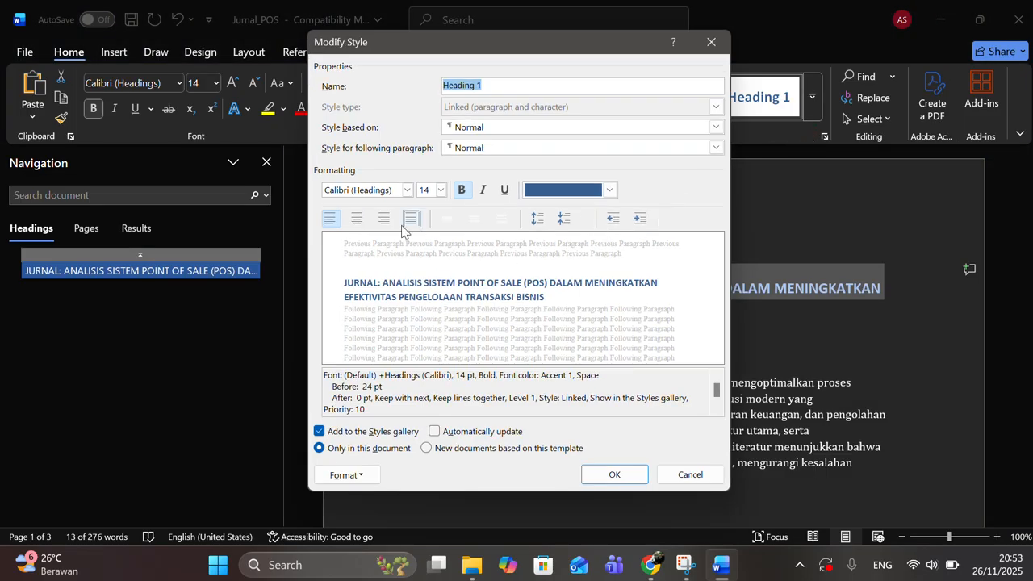
left_click(355, 219)
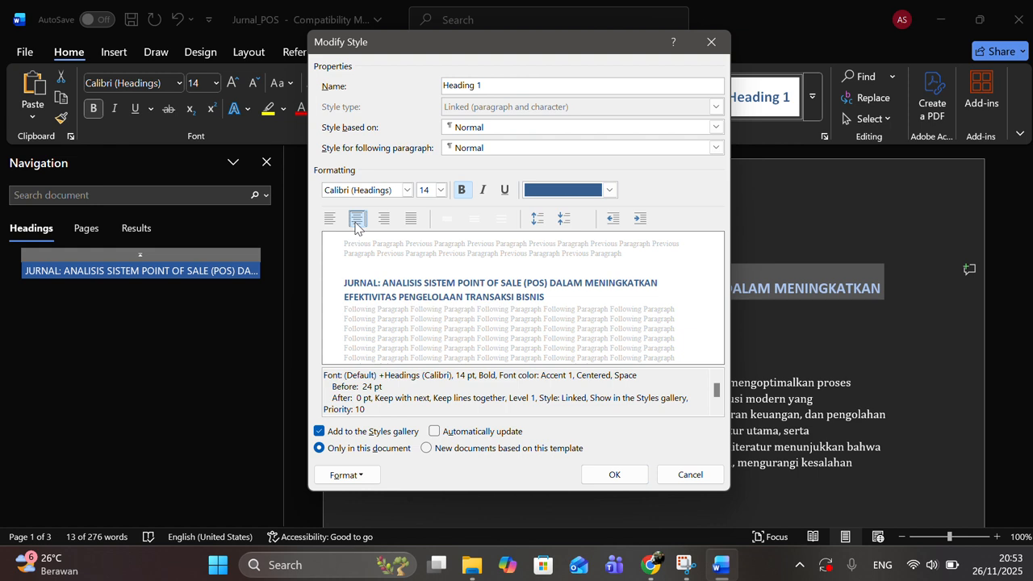
left_click(441, 190)
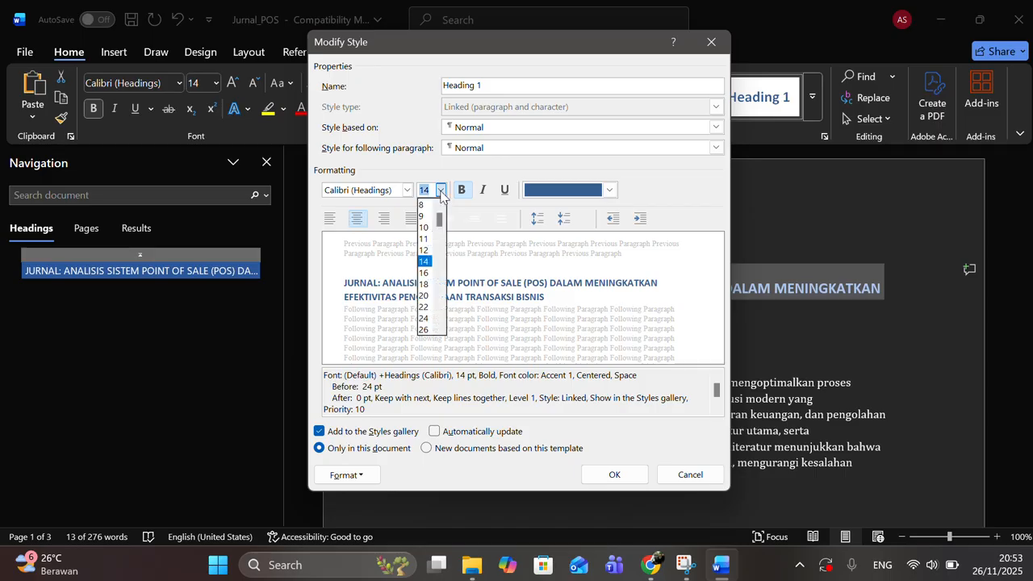
left_click(425, 250)
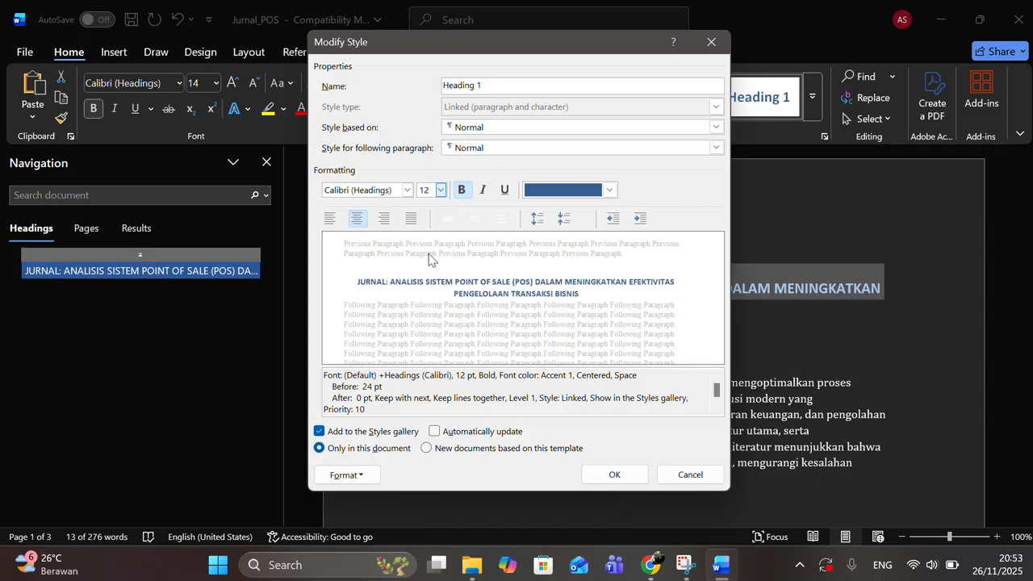
left_click(441, 191)
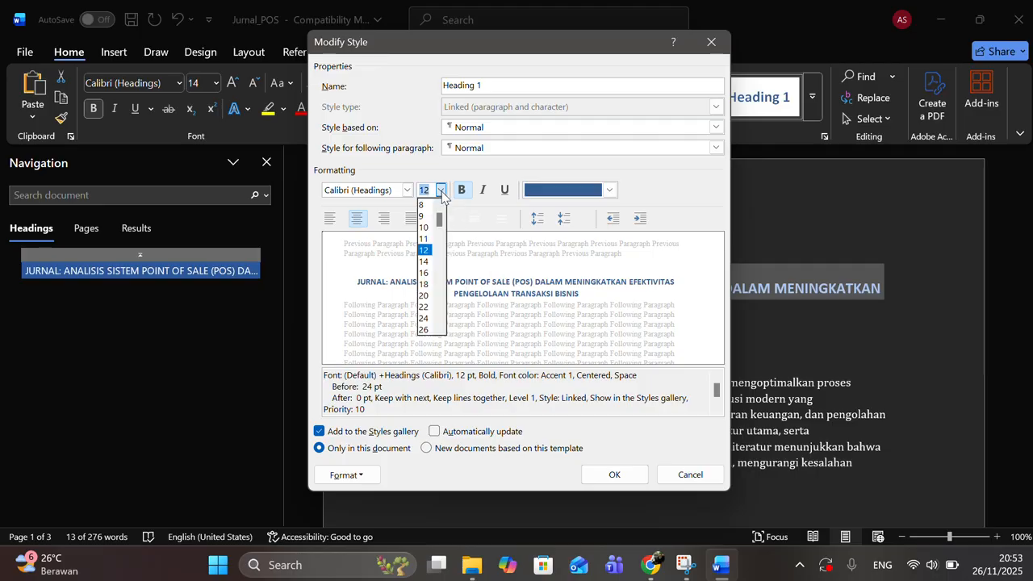
left_click(430, 261)
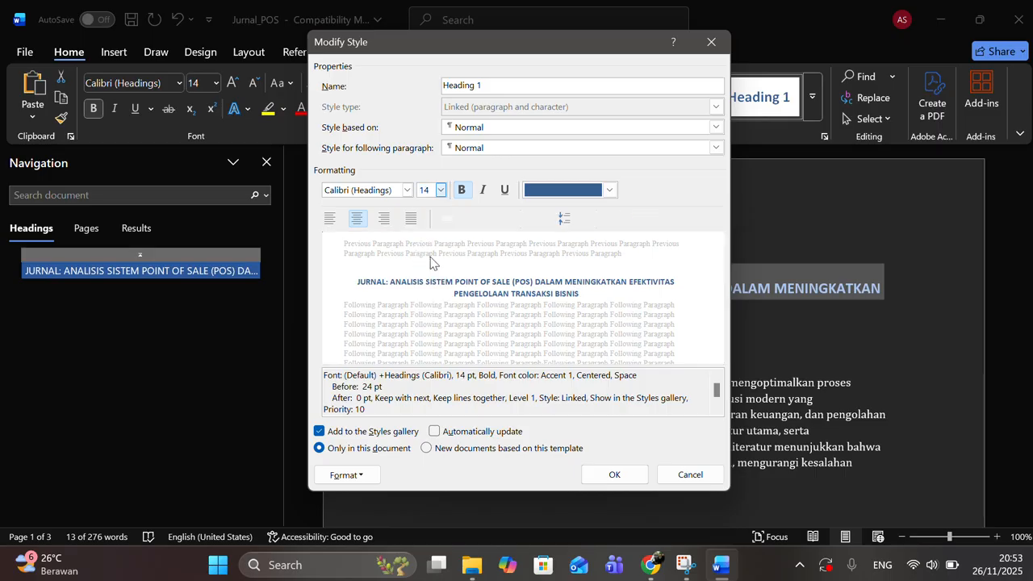
left_click(624, 481)
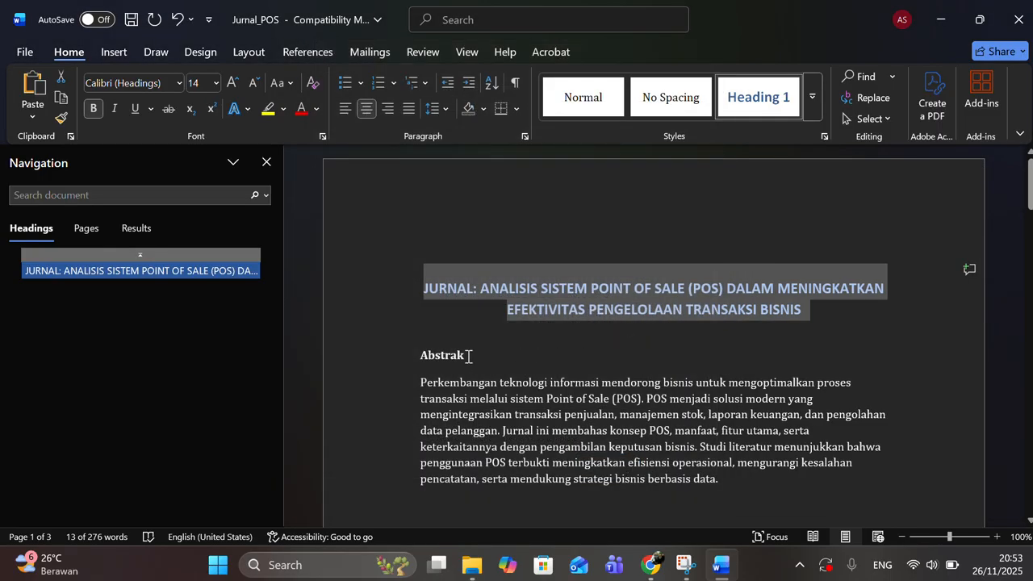
Apply the Heading 1 style to "Abstrak" and modify Heading 1 to left alignment.
left_click_drag(466, 355, 417, 353)
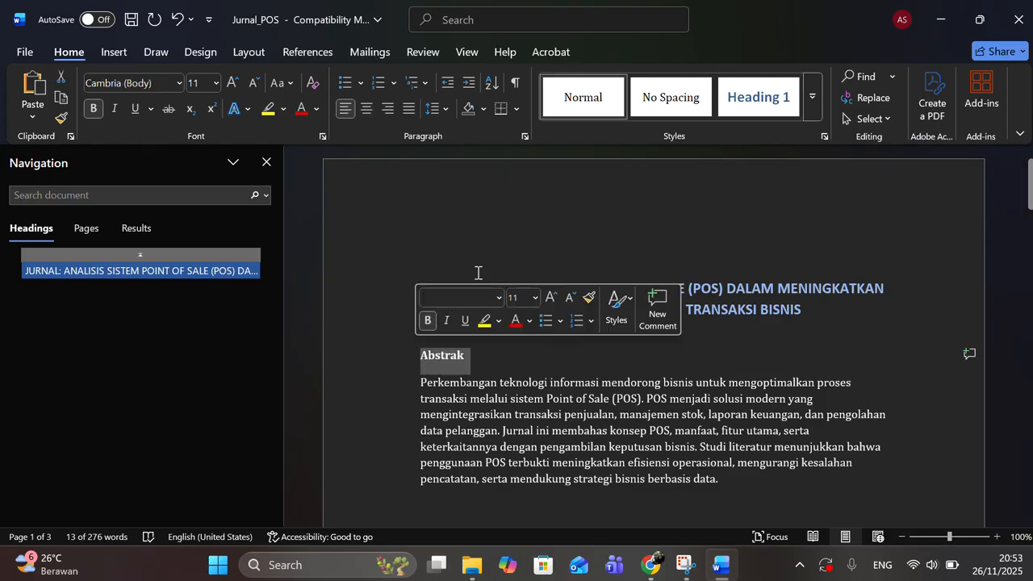
left_click(757, 97)
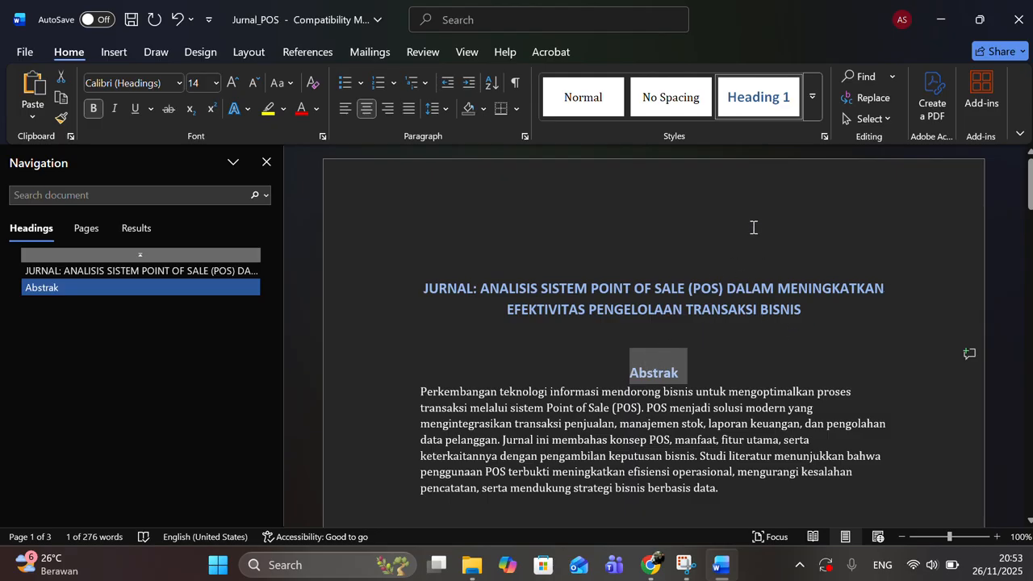
right_click(741, 115)
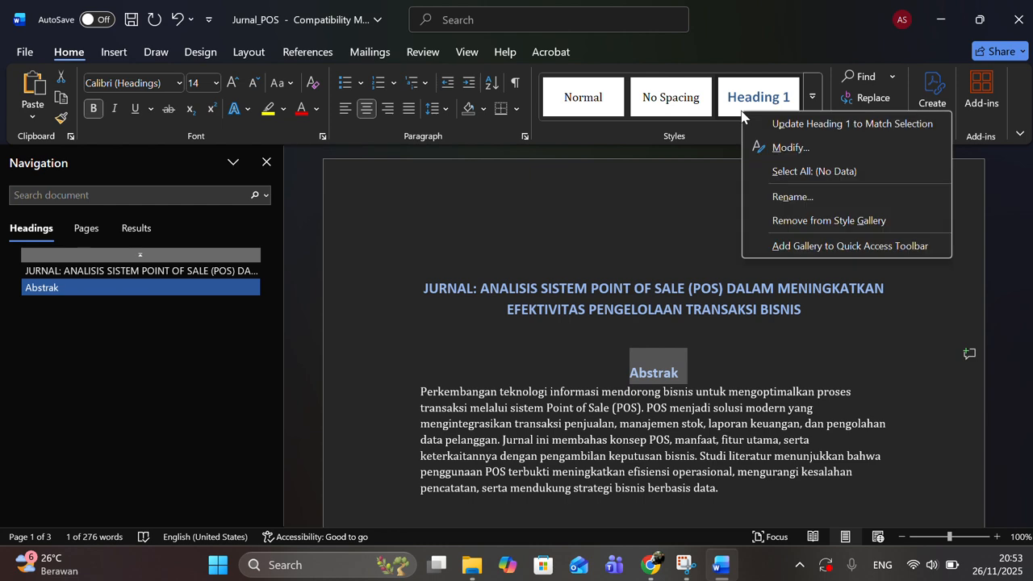
left_click(767, 147)
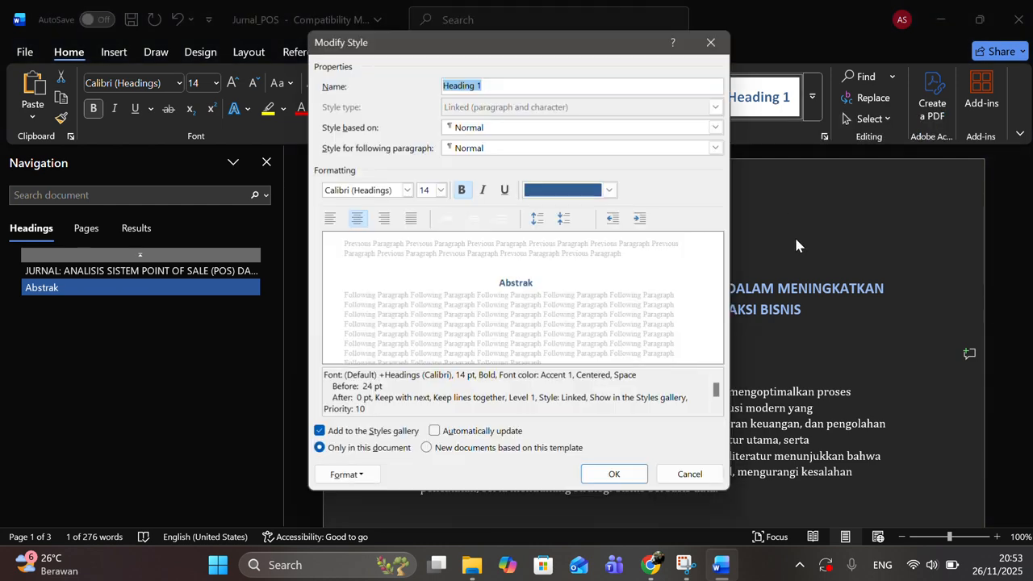
left_click(331, 219)
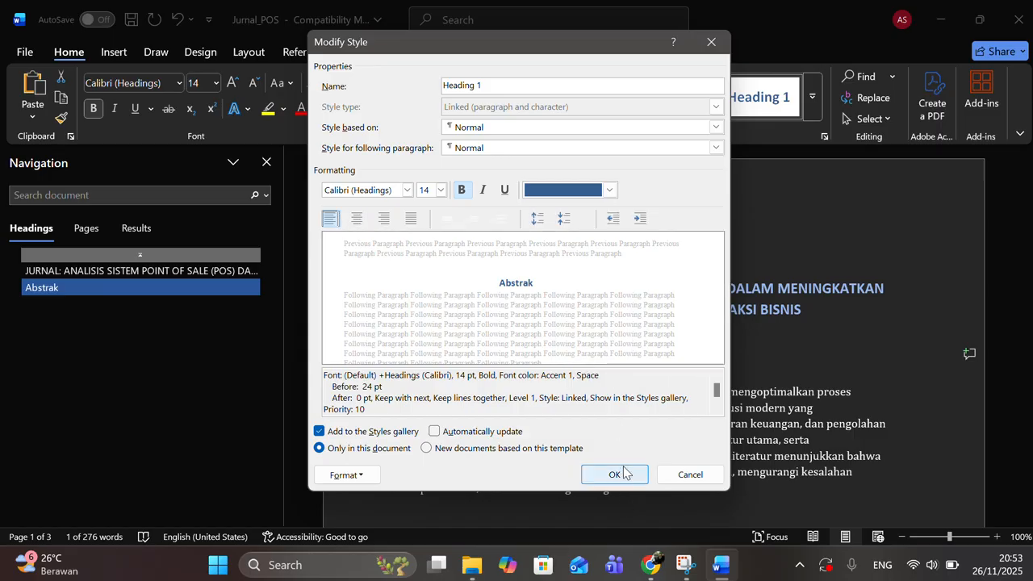
left_click(619, 476)
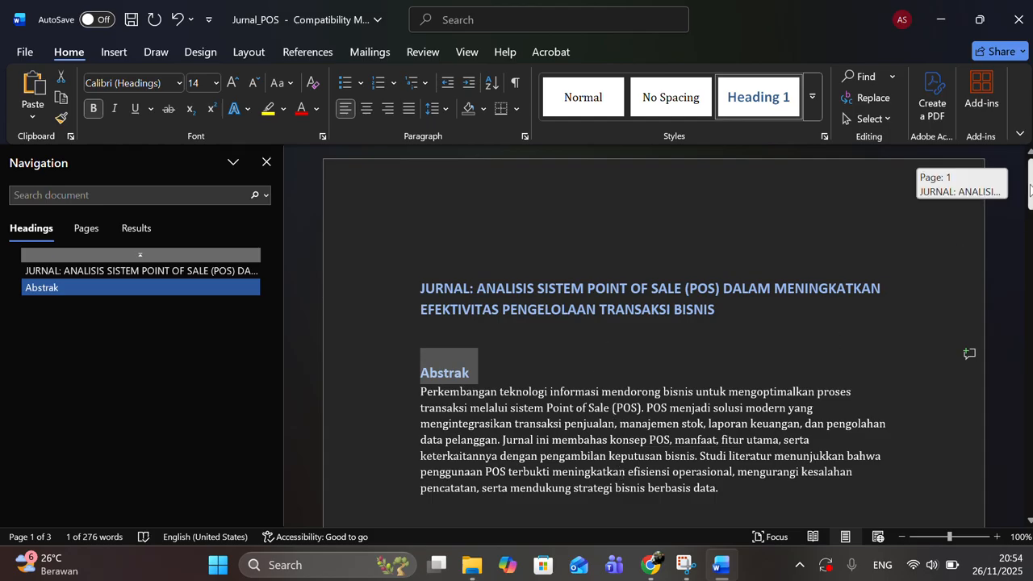
Apply the Heading 1 style to the headings "1. Pendahuluan" and "2. Landasan Teori".
left_click_drag(1029, 184, 1030, 232)
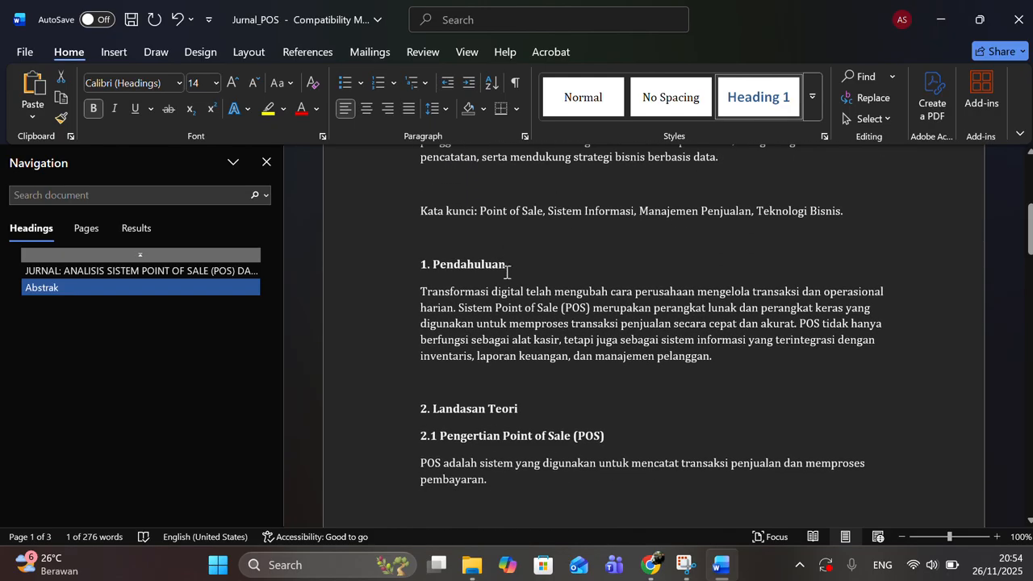
left_click(419, 264)
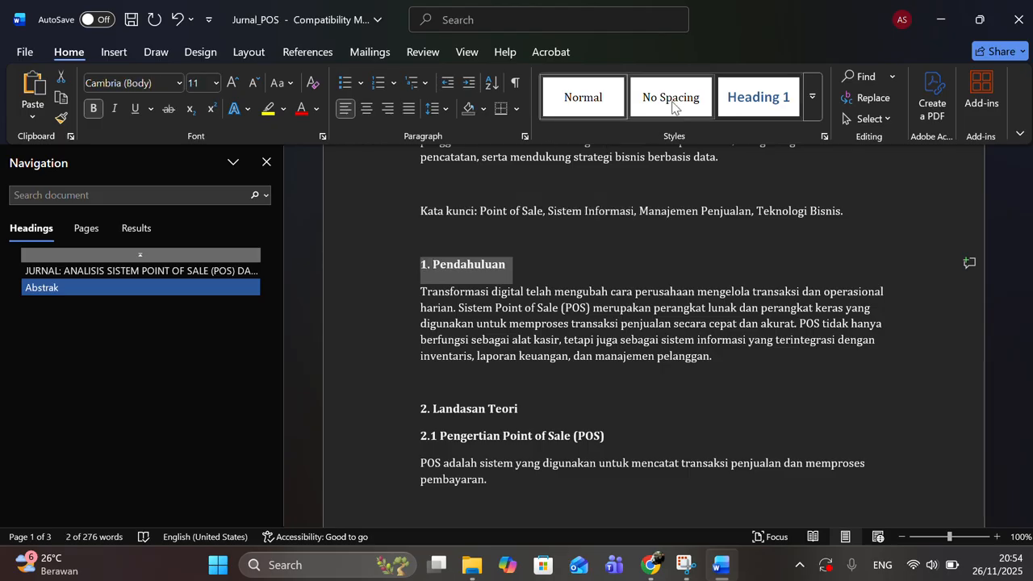
left_click(733, 98)
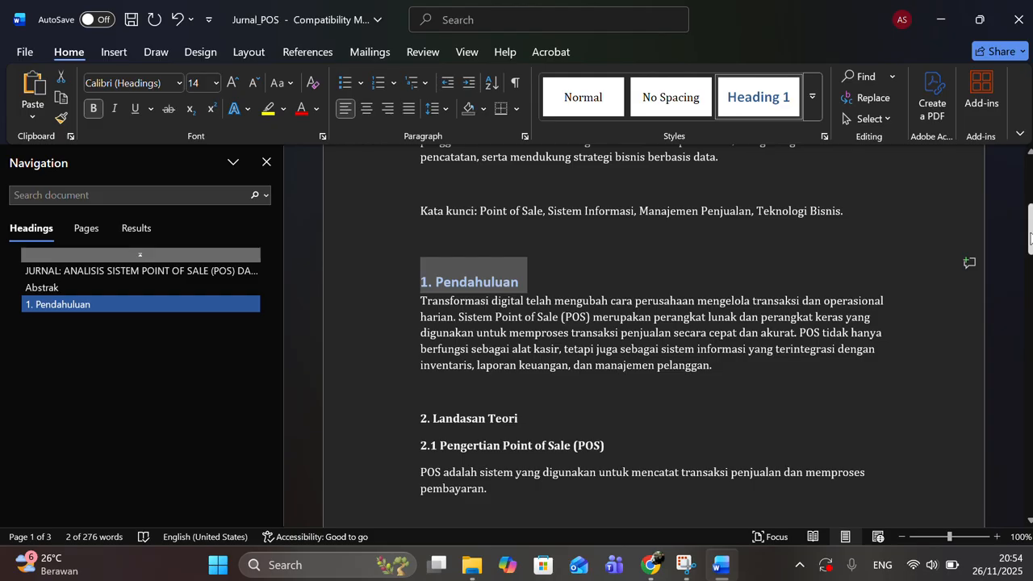
left_click_drag(1030, 234, 1029, 260)
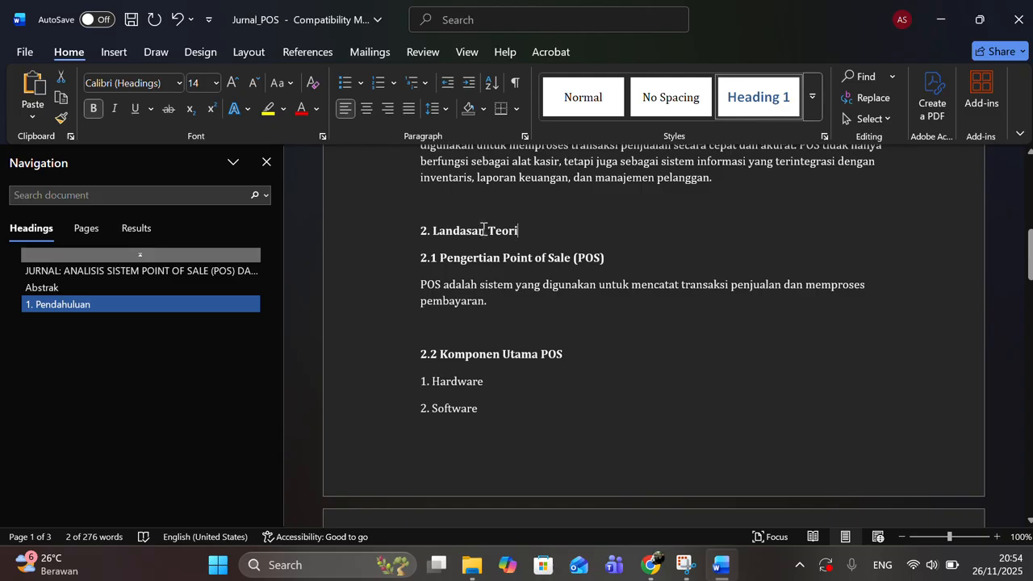
left_click_drag(521, 234, 417, 232)
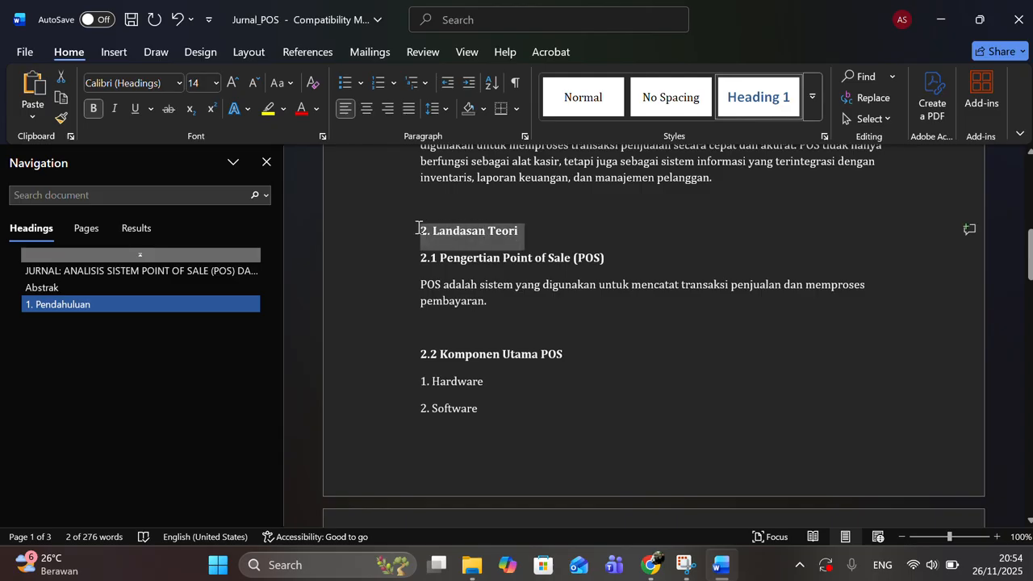
left_click(784, 97)
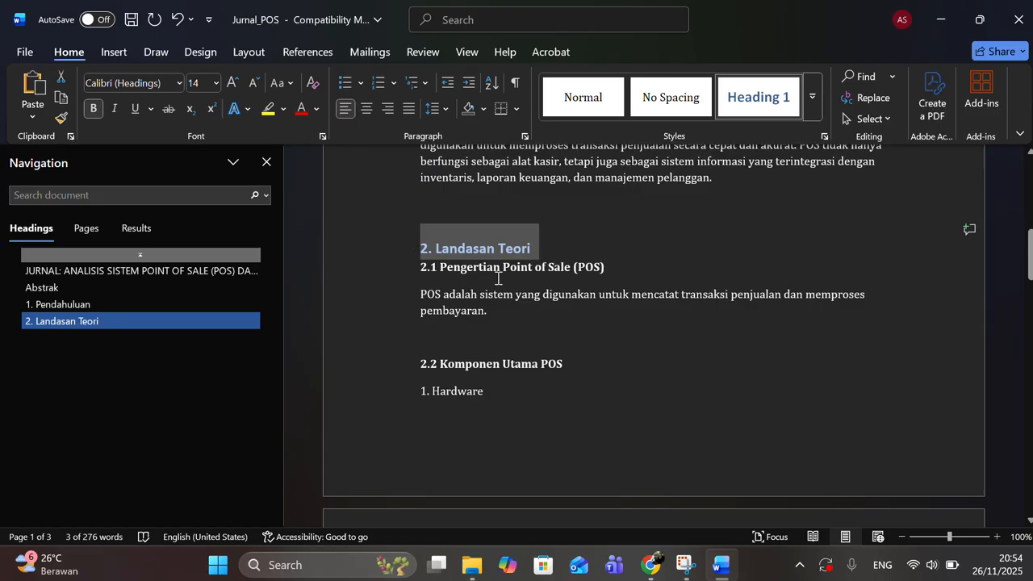
Append "(bab)" to the heading "2. Landasan Teori" and "(SUBAB)" to the heading "2.1 Pengertian Point of Sale (POS)".
left_click(609, 267)
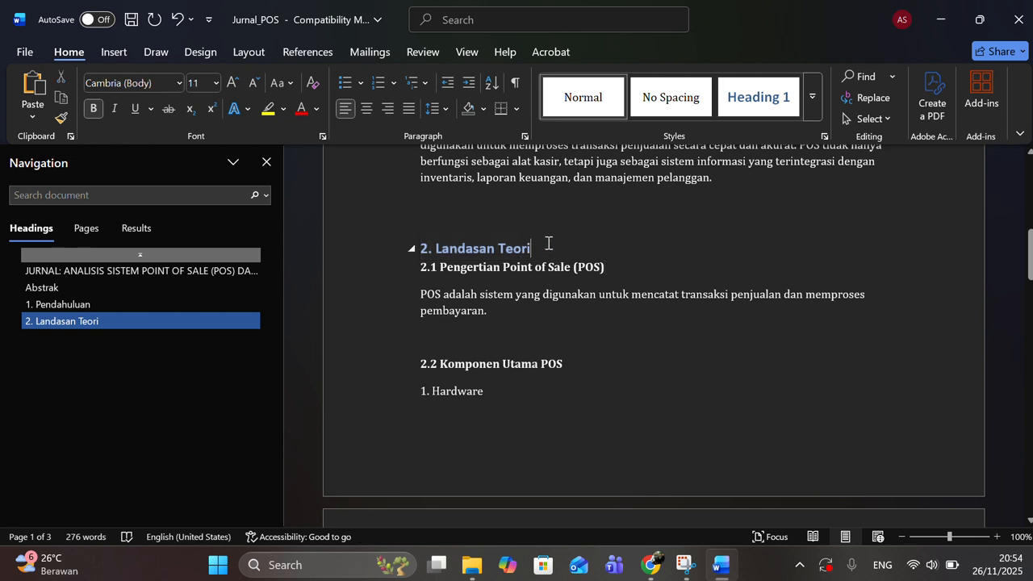
type("(ba")
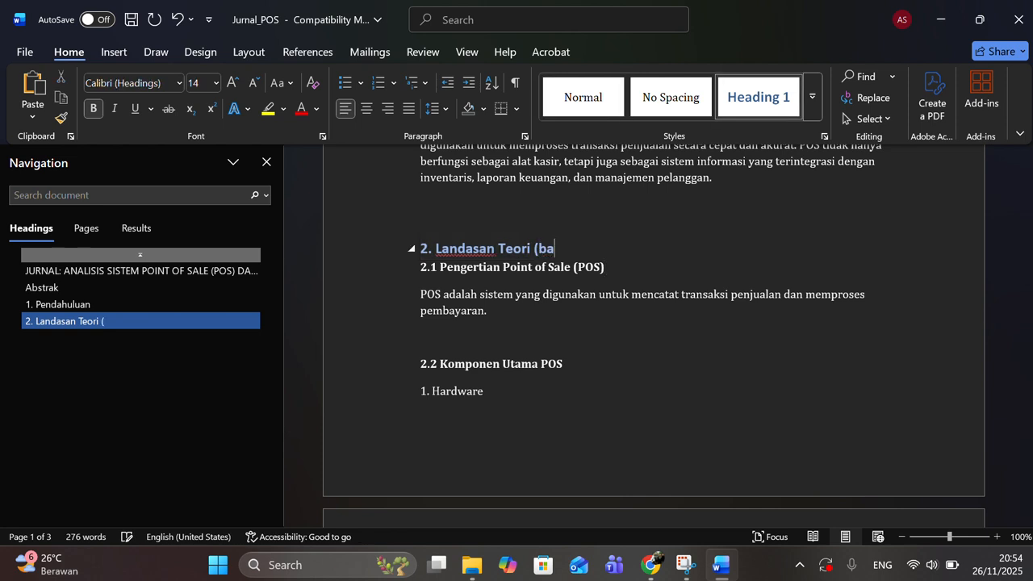
type("b0")
key("BackSpace")
type(")")
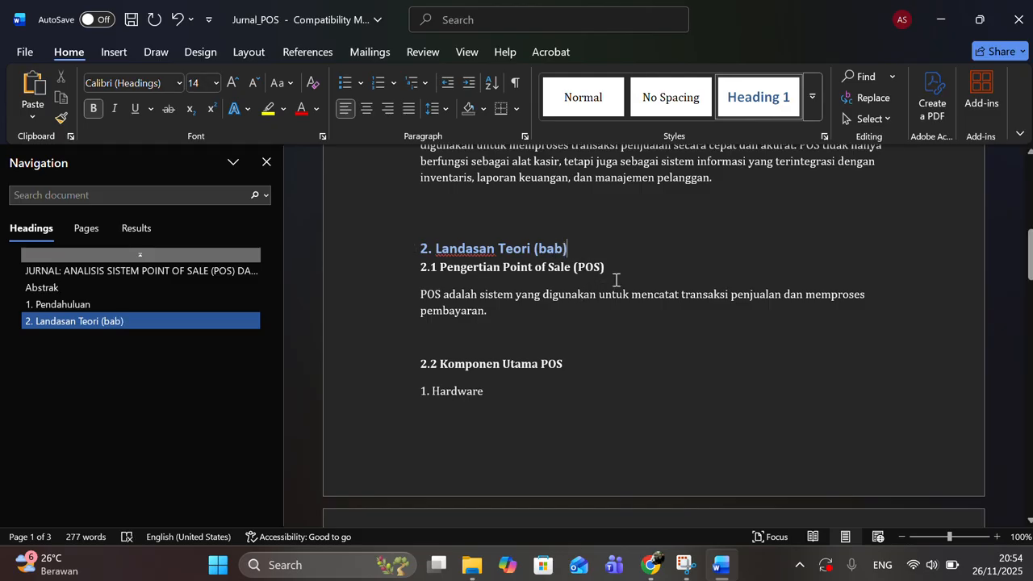
left_click(619, 278)
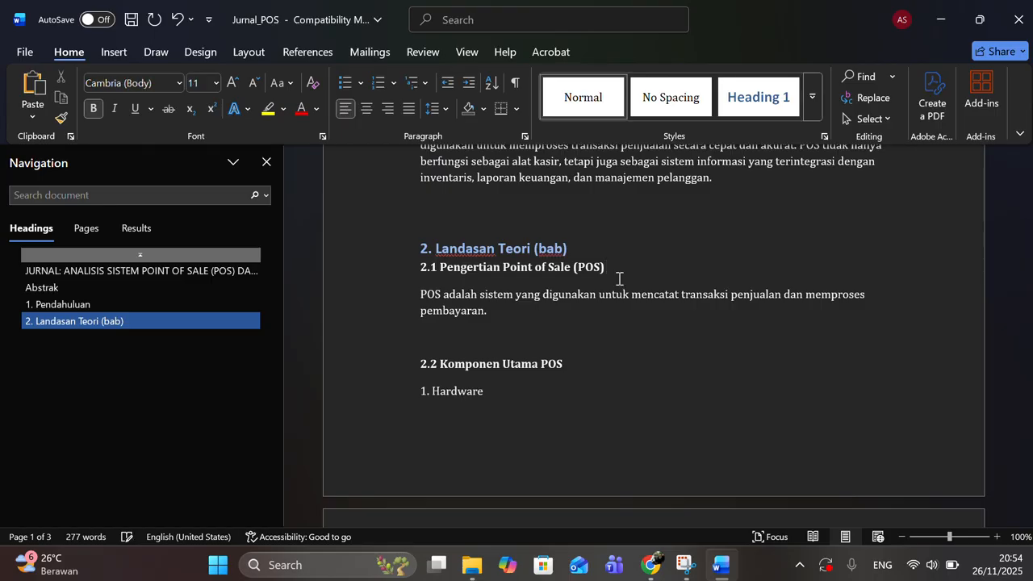
type("(SUBAB")
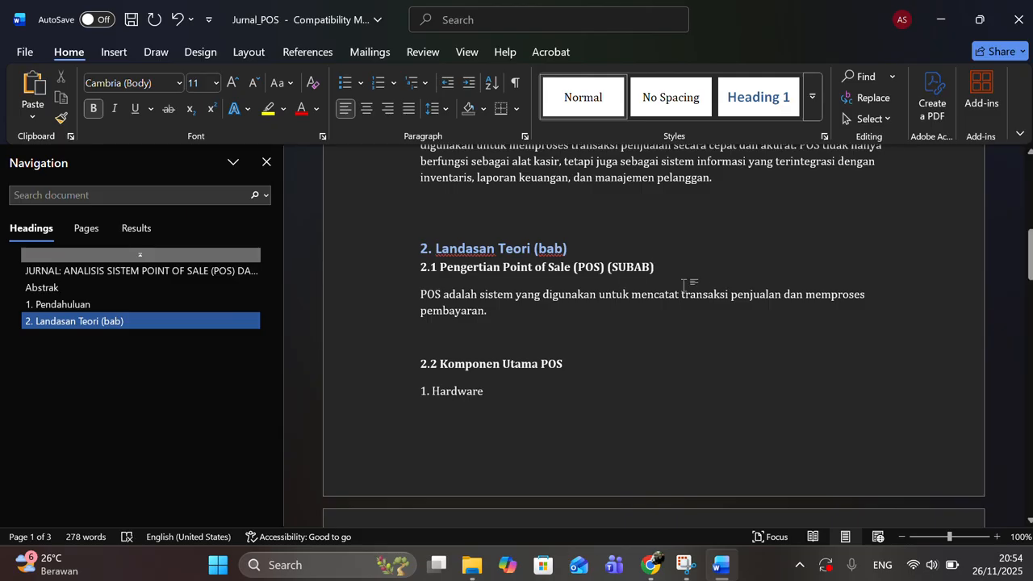
Change the label in parentheses after "2. Landasan Teori" to uppercase "BAB".
left_click(563, 248)
key("BackSpace")
key("BackSpace")
key("BackSpace")
type("BA")
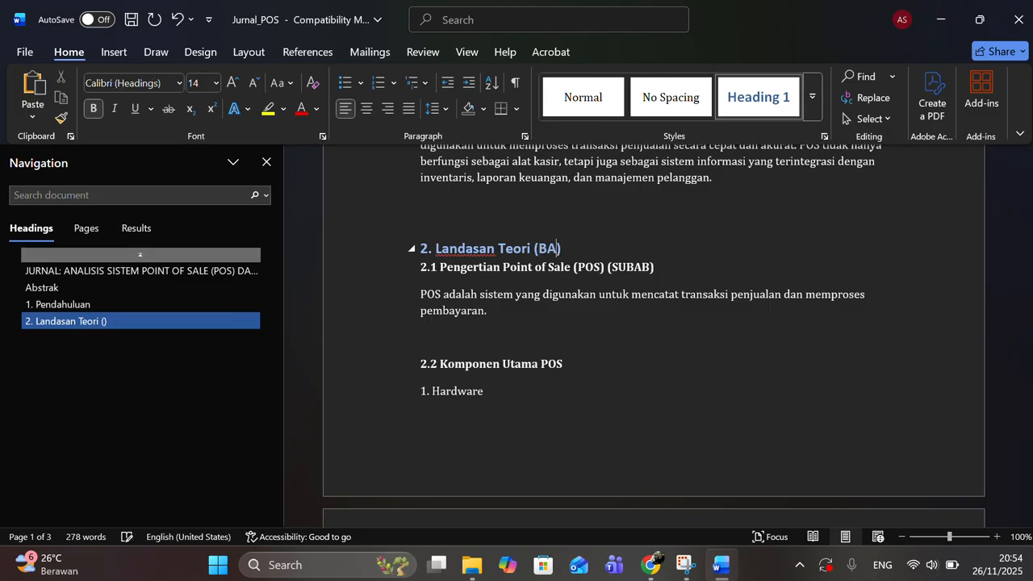
type("B")
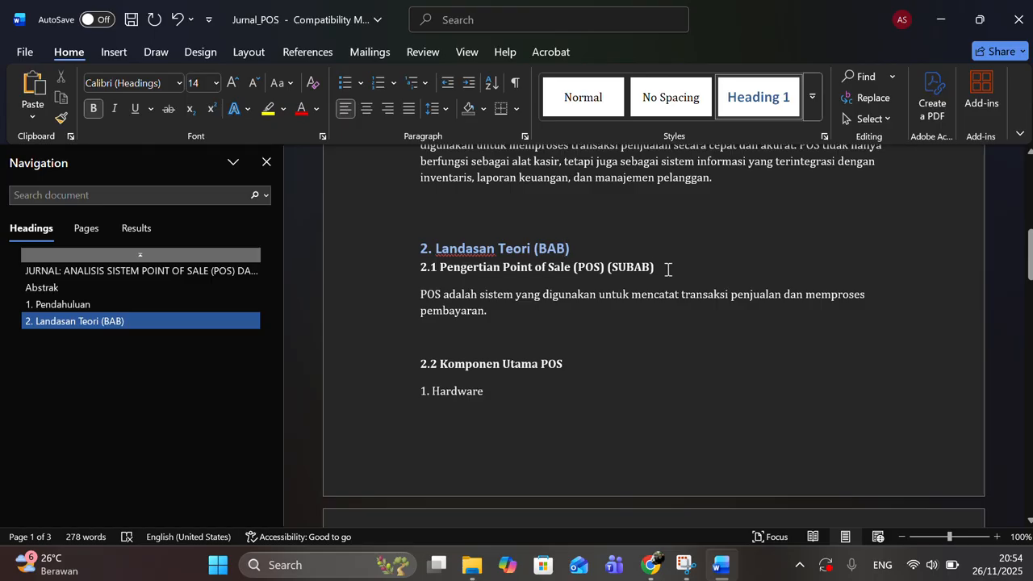
left_click(668, 270)
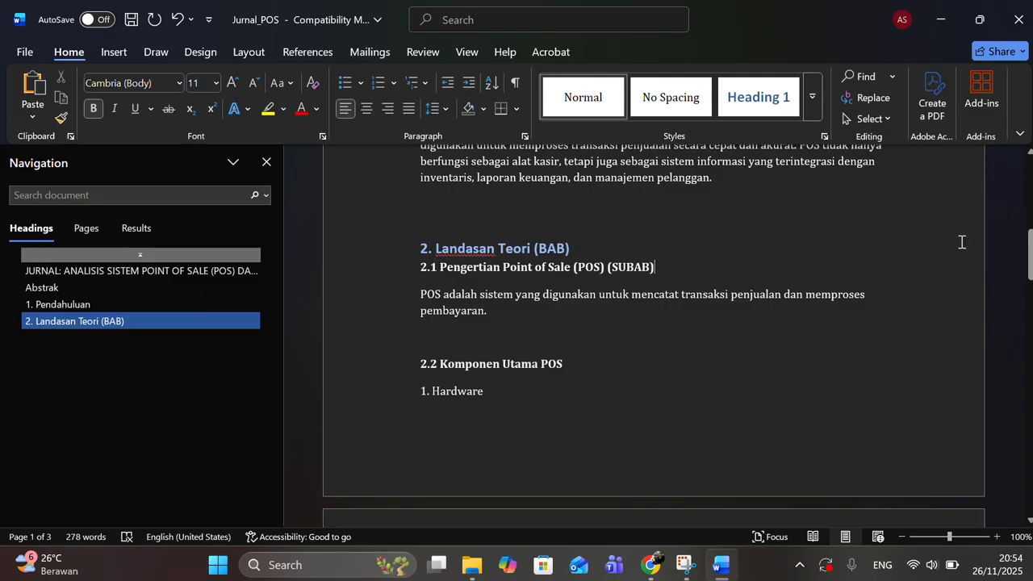
Apply the Heading 1 style to the heading "3. Metode Penelitian".
left_click_drag(1027, 246, 1027, 344)
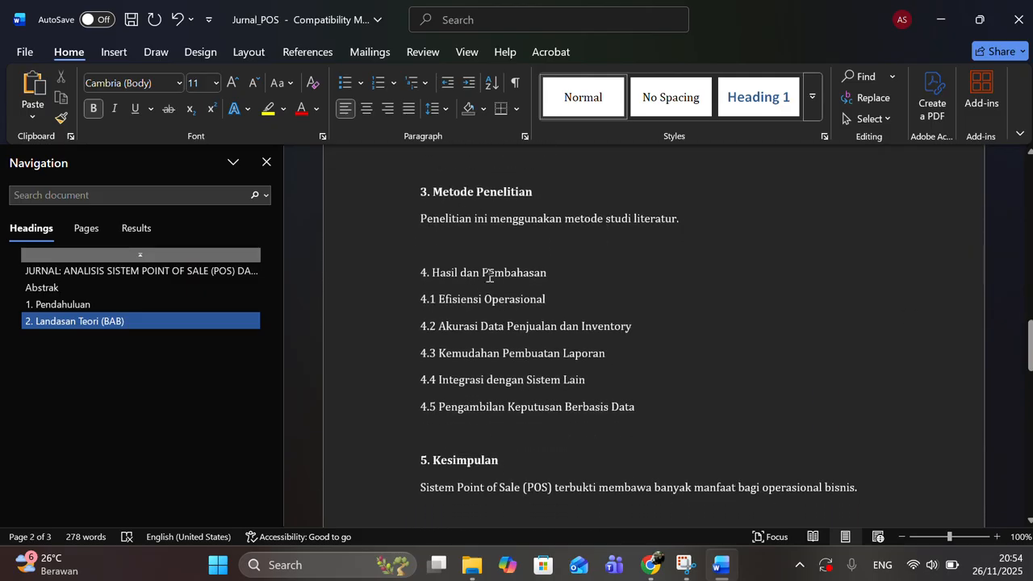
left_click_drag(536, 192, 411, 196)
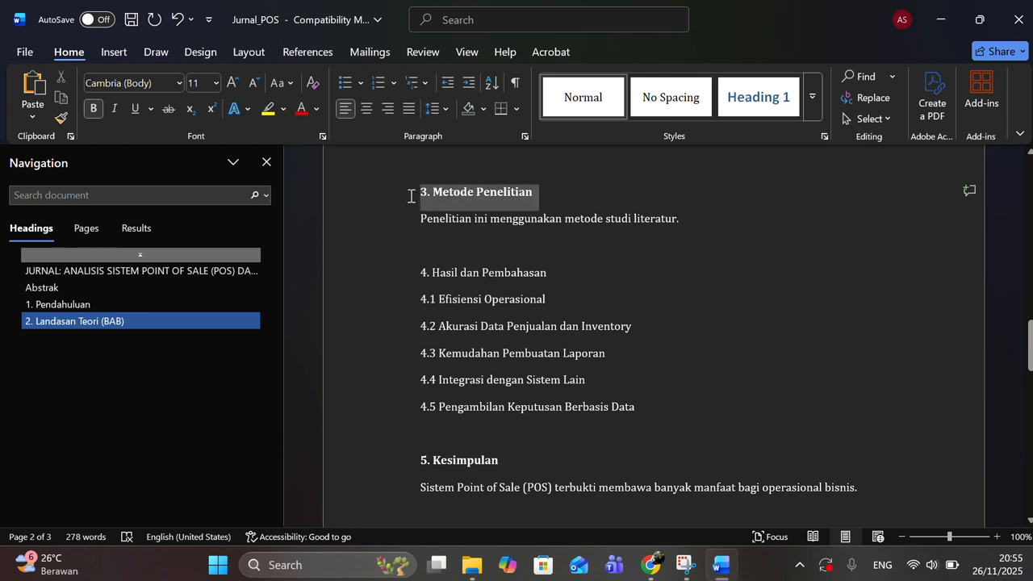
left_click(780, 94)
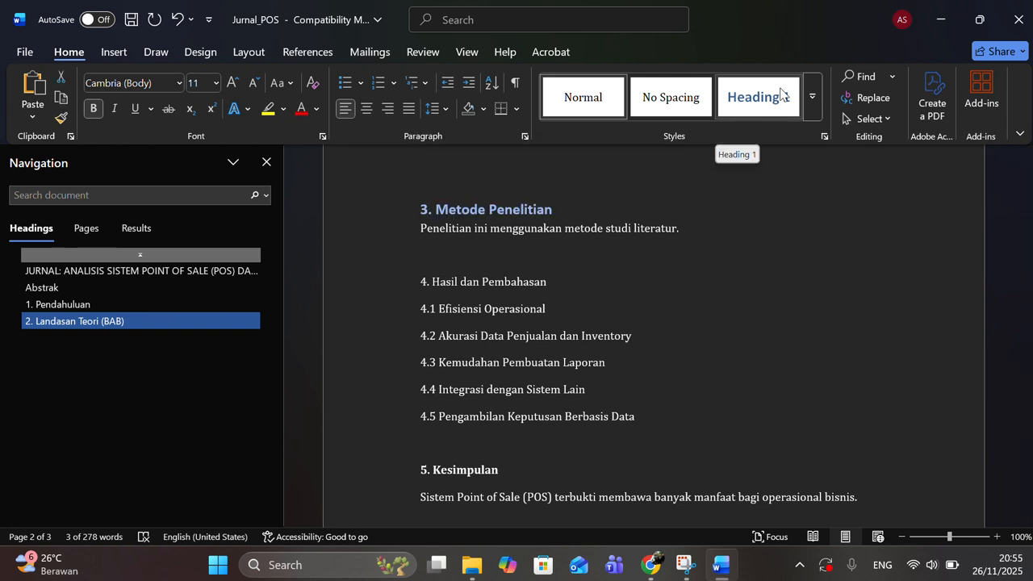
key("ctrl+z")
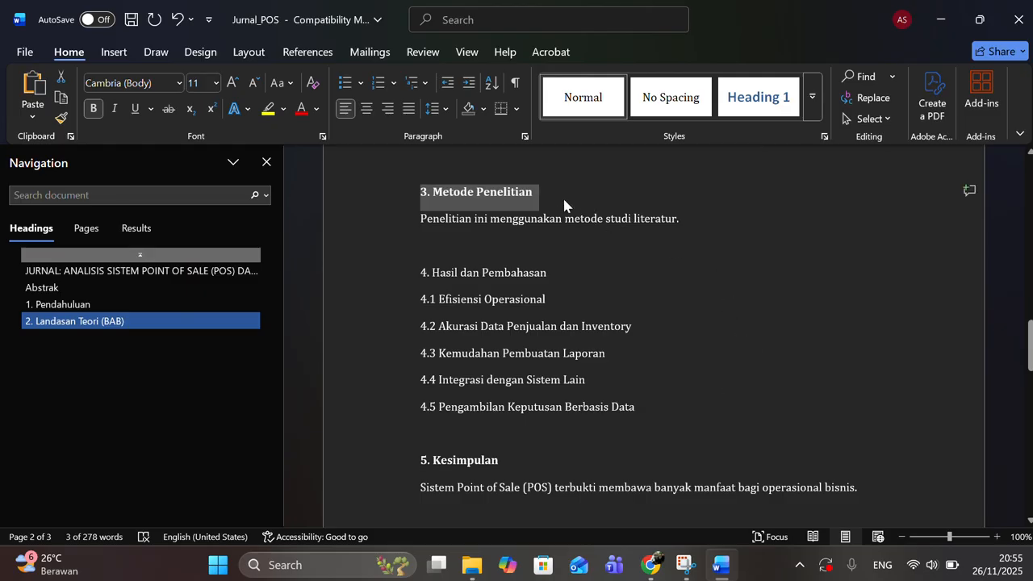
left_click(765, 99)
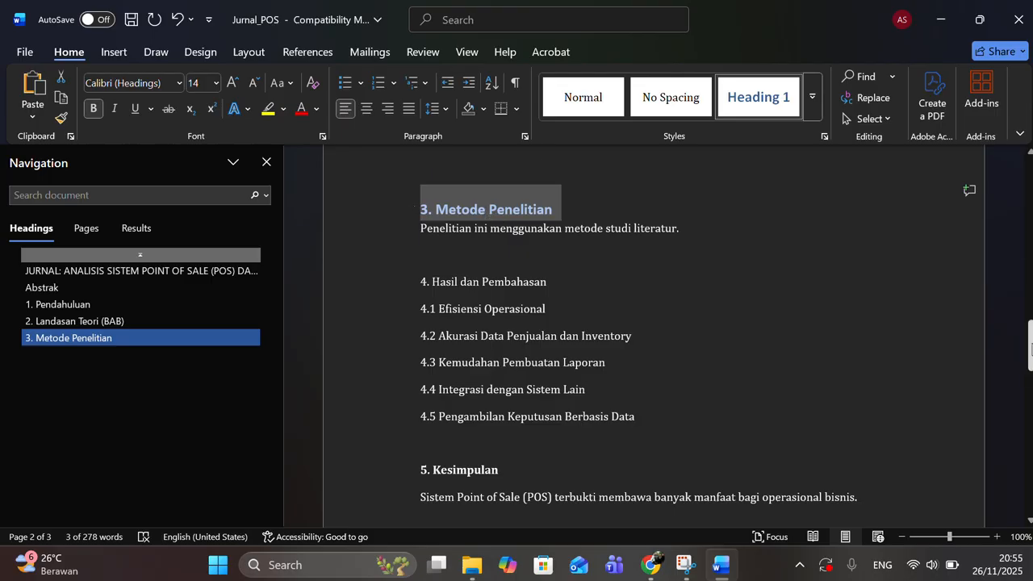
Apply the Heading 1 style to "5. Kesimpulan", including the blank line above it, and to "6. Daftar Pustaka".
left_click_drag(1030, 347, 1029, 380)
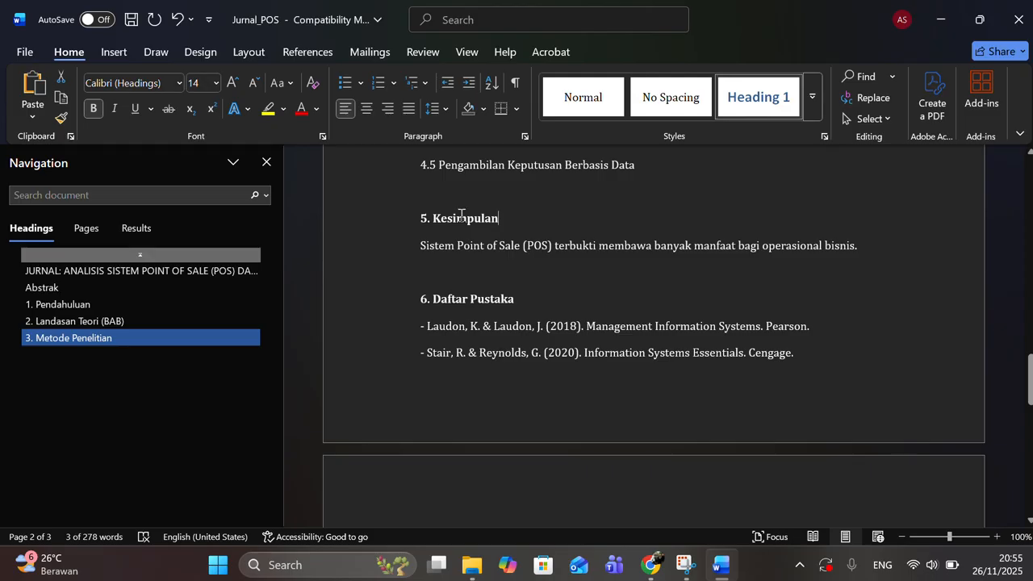
left_click_drag(460, 217, 404, 208)
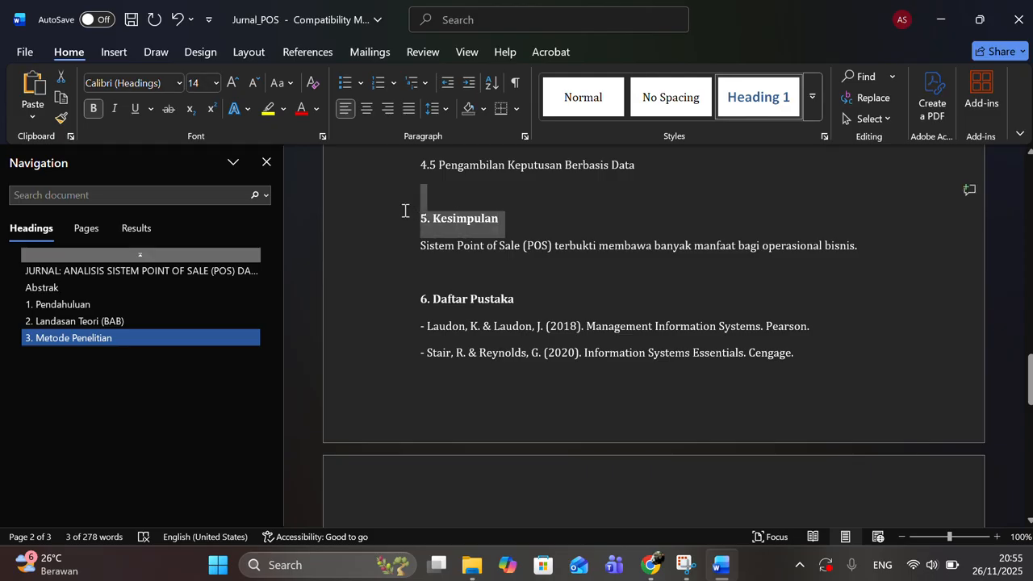
left_click(760, 104)
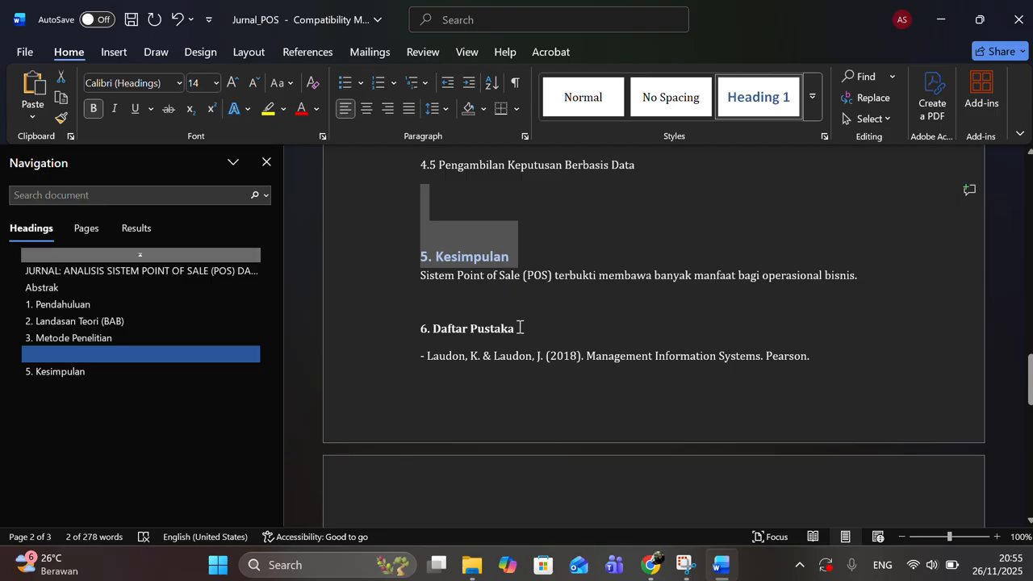
left_click_drag(511, 328, 416, 328)
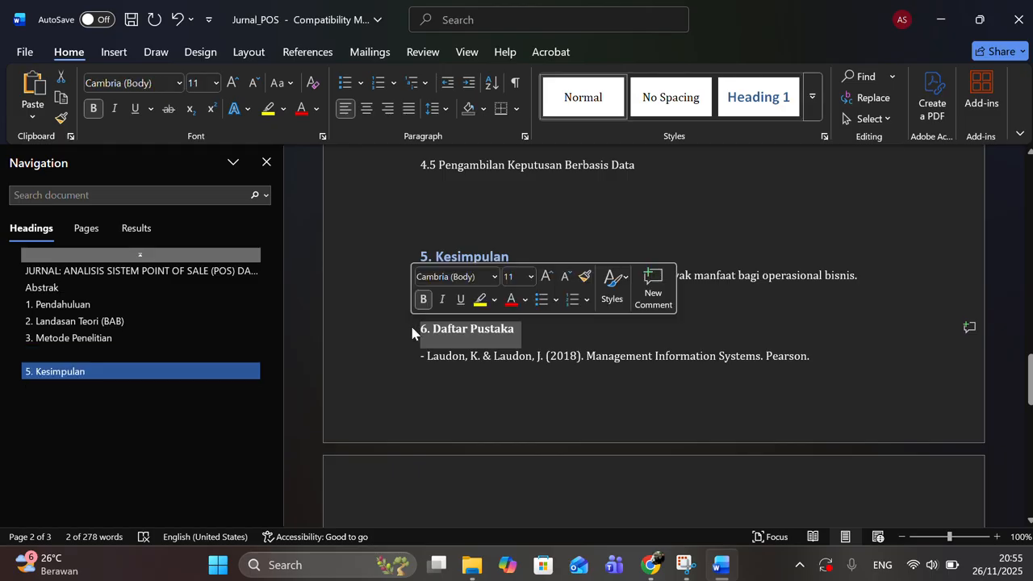
left_click(752, 98)
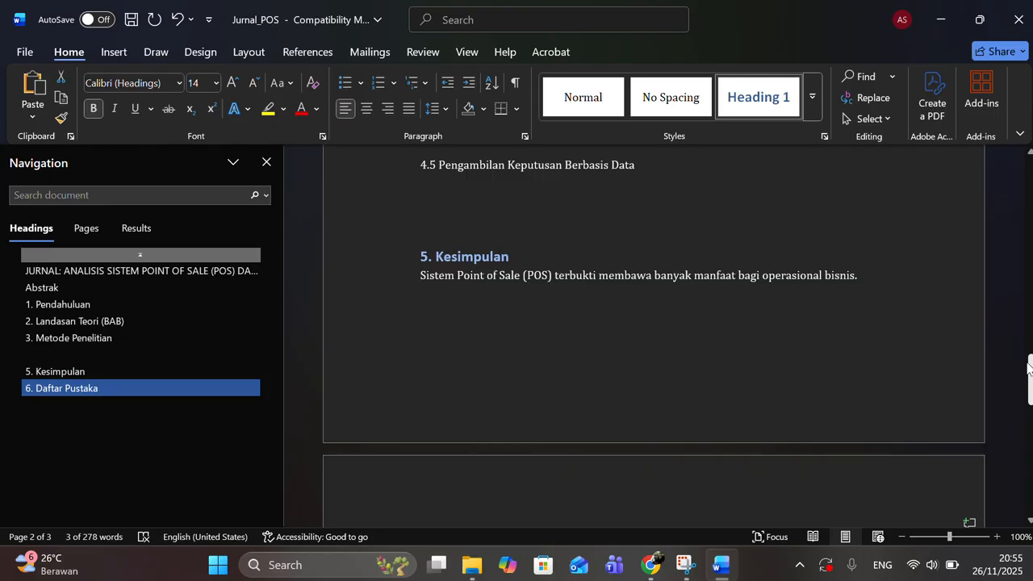
Bold the heading "4. Hasil dan Pembahasan" and apply the Heading 1 style to it.
left_click_drag(1030, 367, 1029, 314)
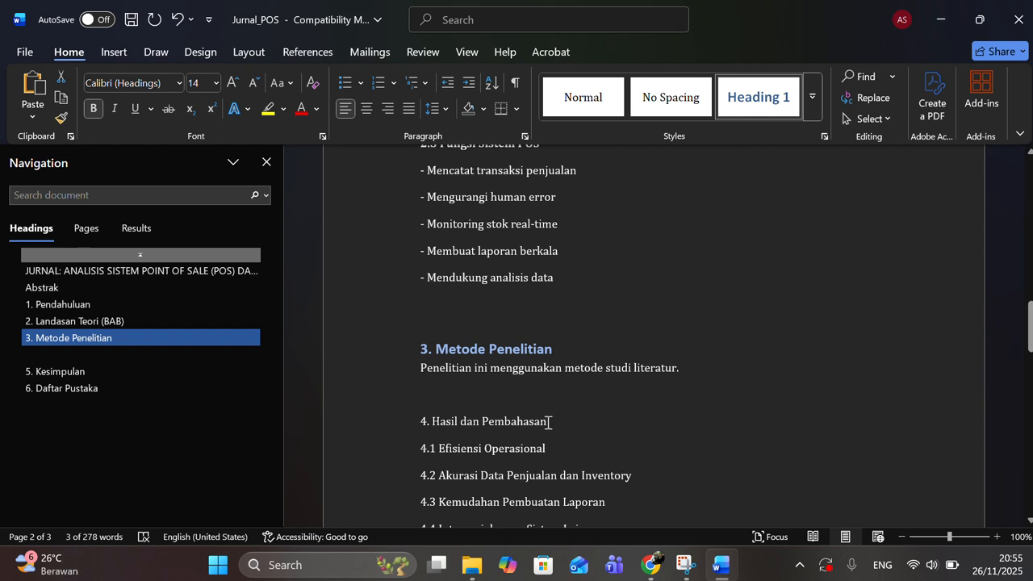
left_click_drag(541, 422, 413, 418)
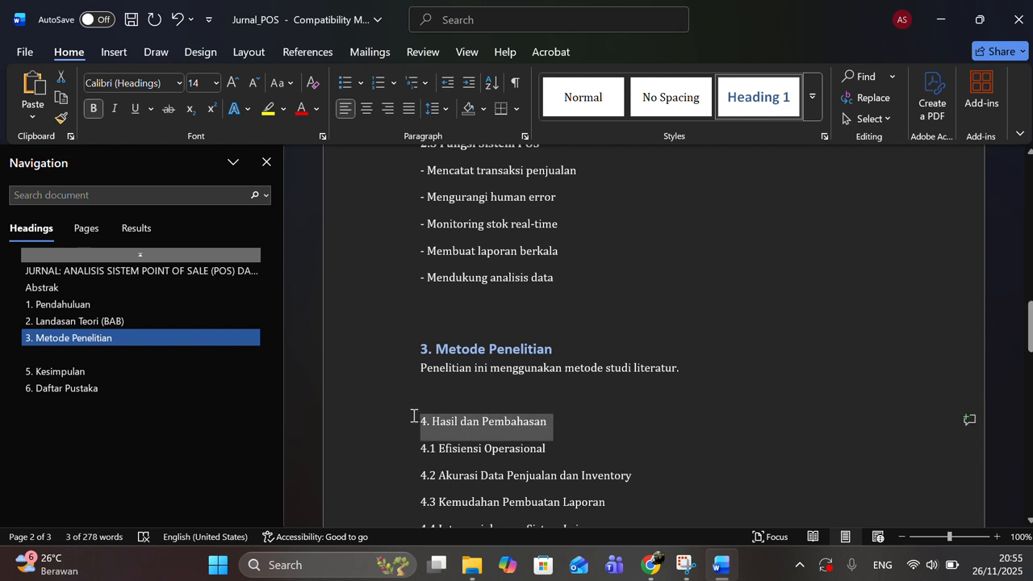
left_click(93, 108)
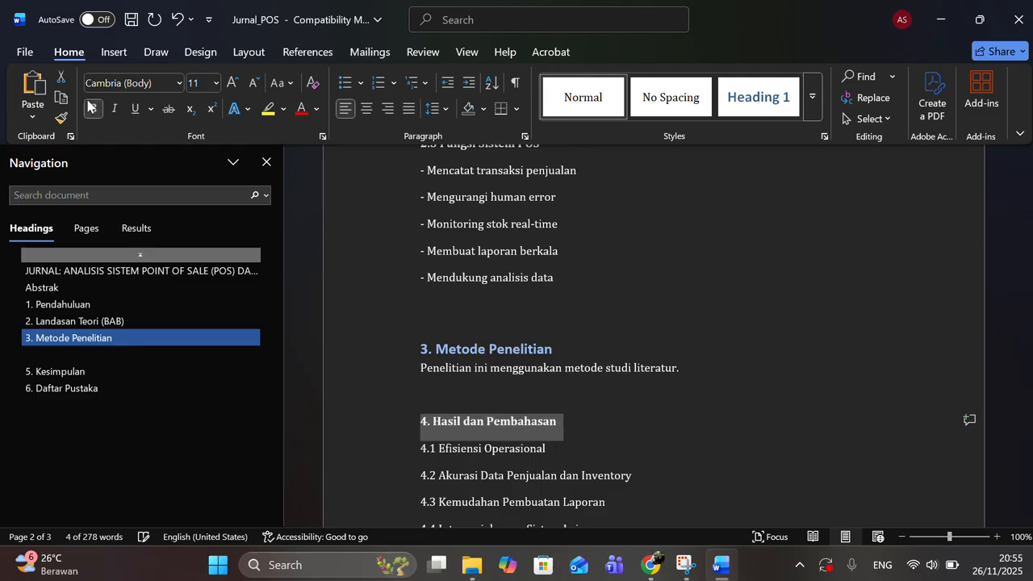
left_click(770, 104)
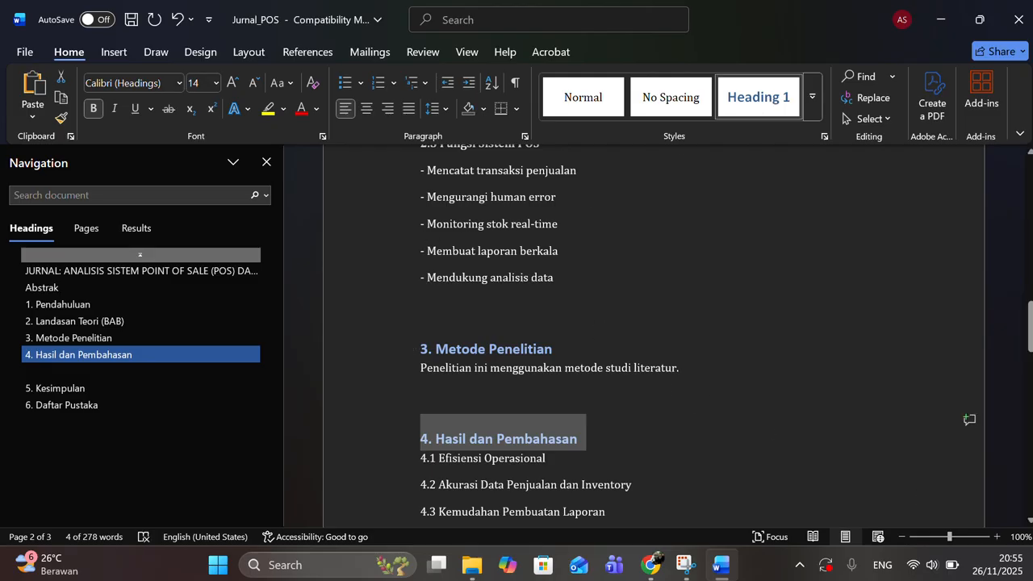
Apply the Heading 2 style to the subheading "2.1 Pengertian Point of Sale (POS) (SUBAB)".
left_click_drag(1031, 358, 1027, 284)
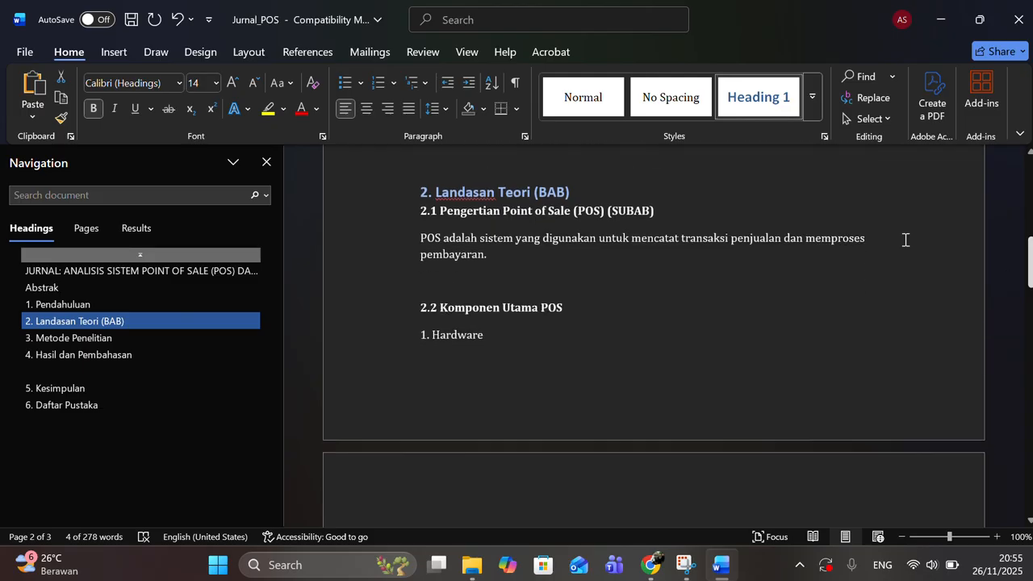
left_click(813, 97)
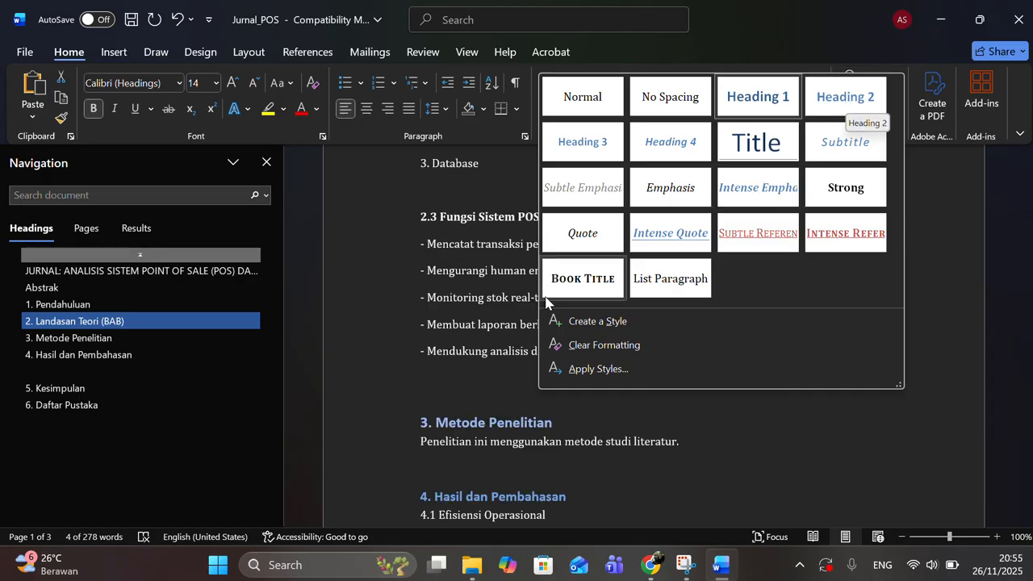
left_click(341, 367)
scroll(343, 371, "up", 5)
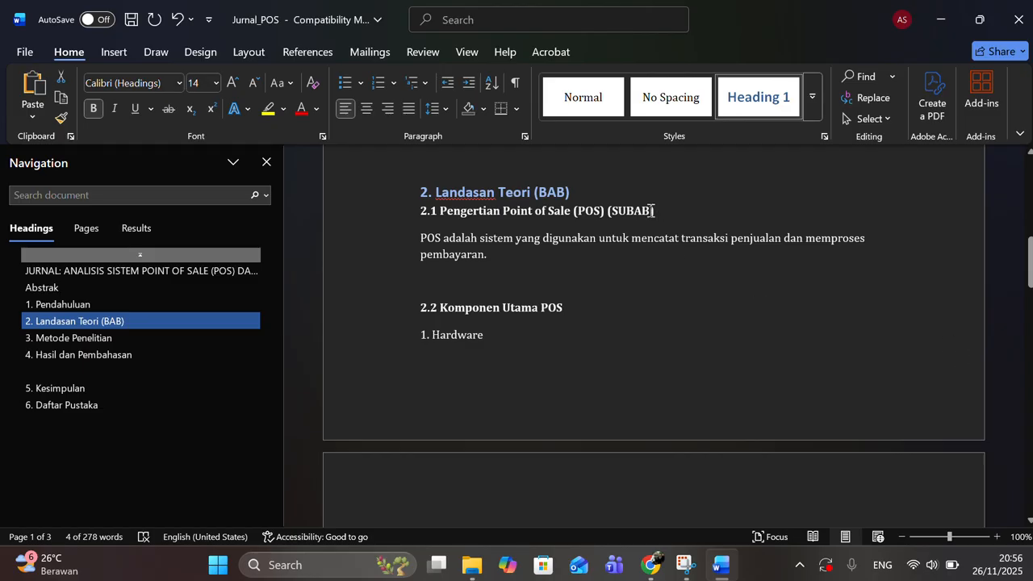
left_click_drag(651, 211, 417, 210)
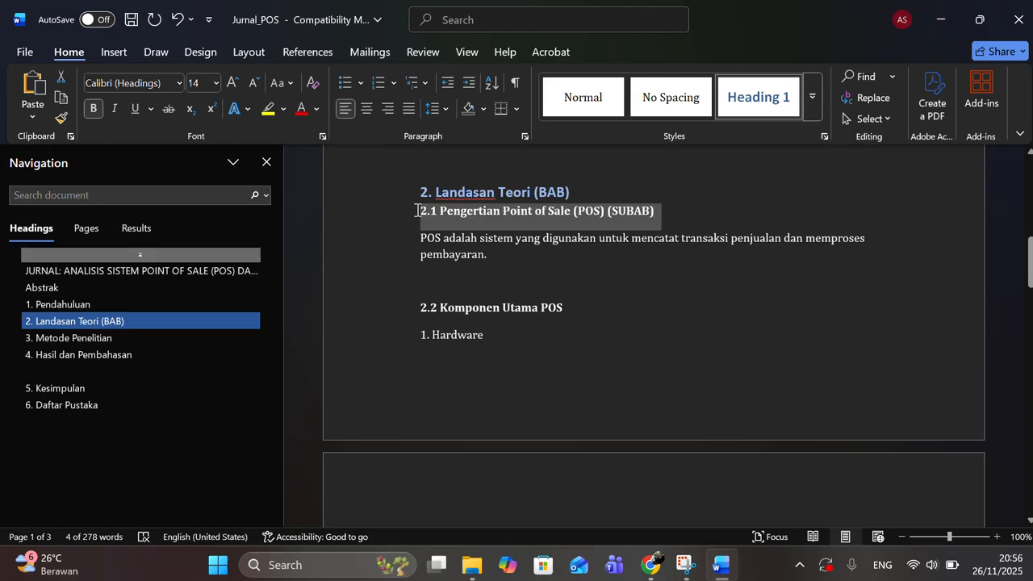
left_click(811, 96)
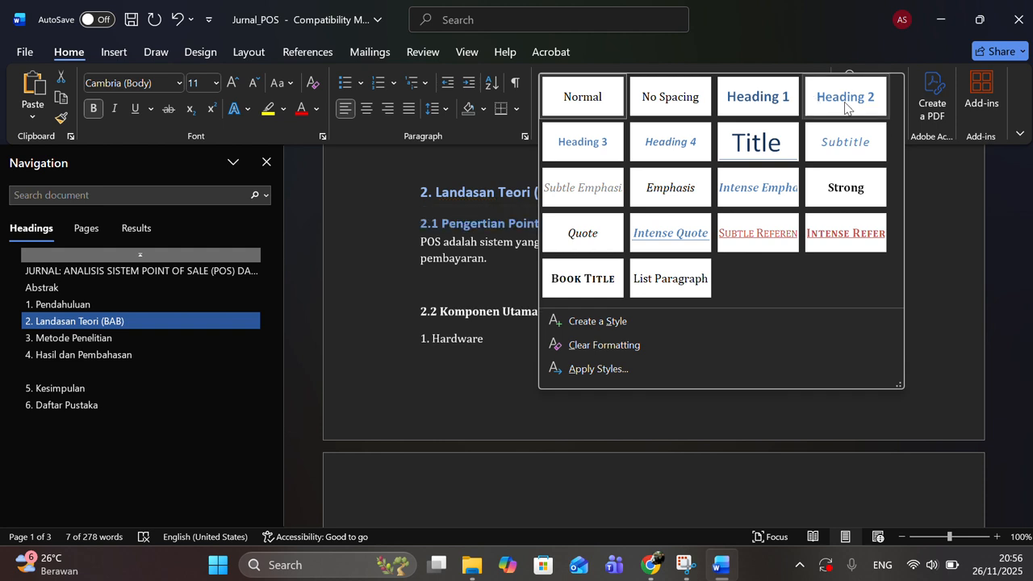
left_click(845, 96)
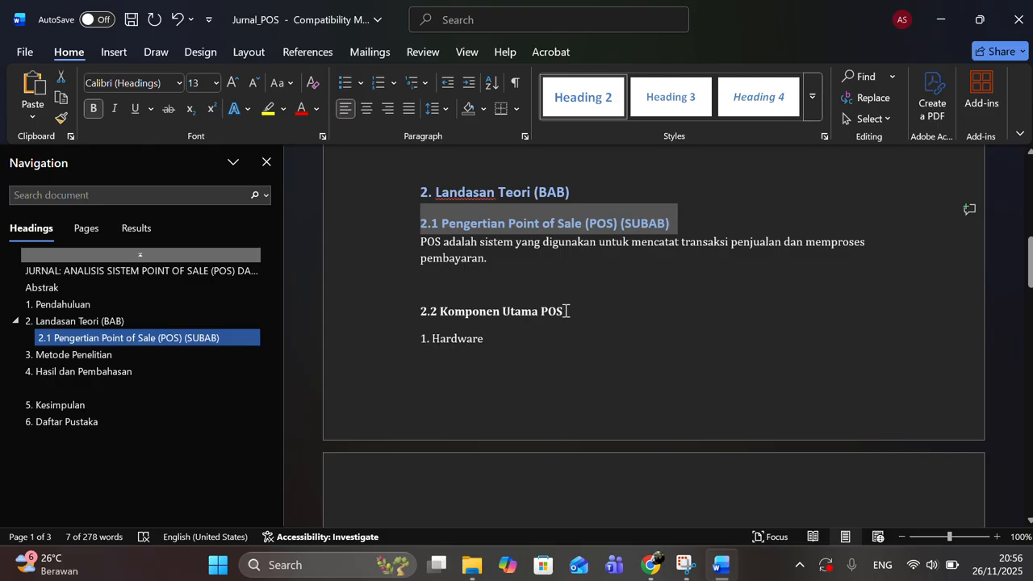
Apply the Heading 2 style to the subheadings "2.2 Komponen Utama POS" and "2.3 Fungsi Sistem POS".
left_click_drag(567, 310, 419, 312)
left_click(575, 105)
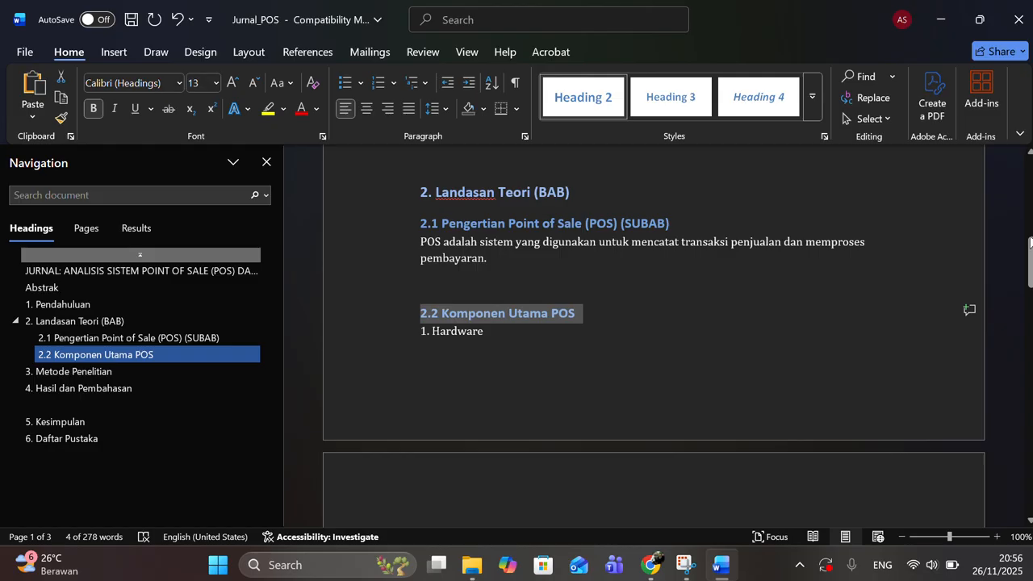
left_click_drag(1030, 240, 1029, 299)
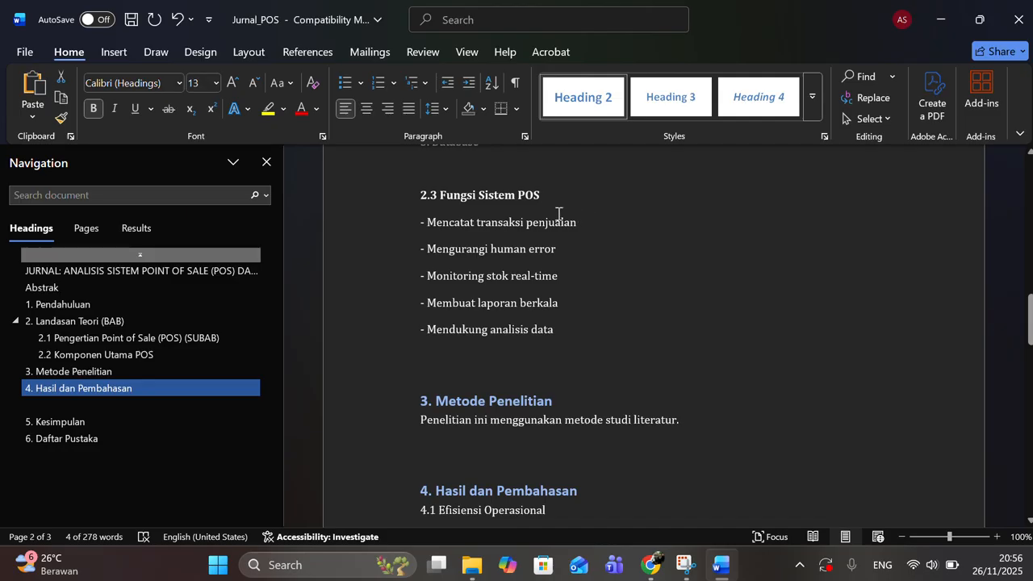
left_click_drag(543, 200, 417, 191)
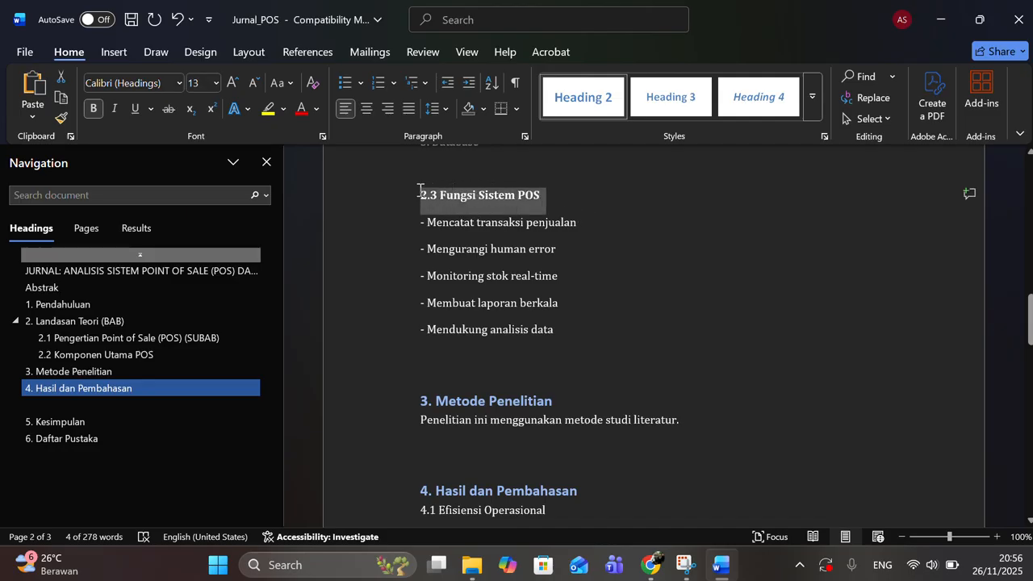
left_click(578, 95)
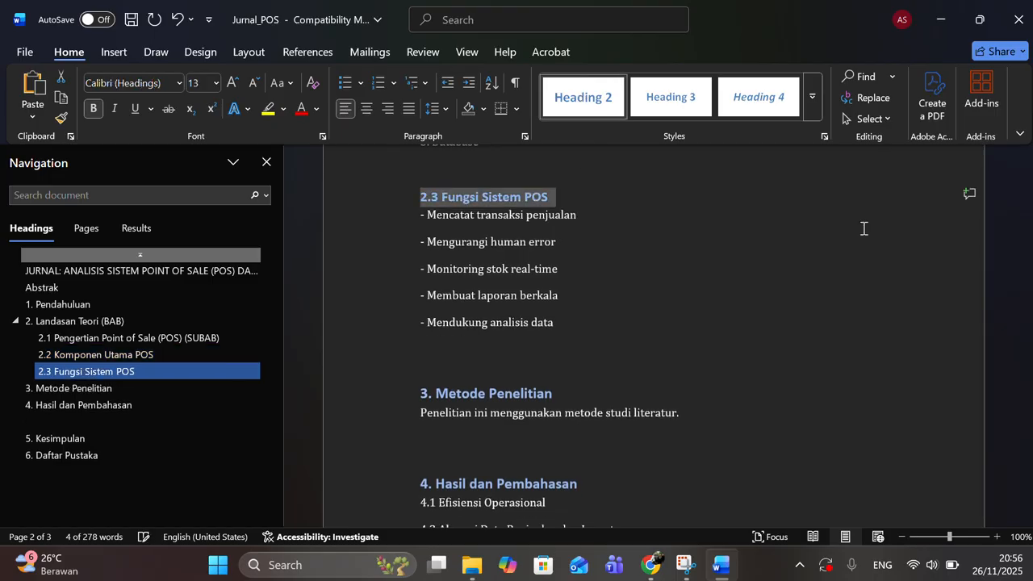
Reapply the Heading 1 style to the chapter heading "2. Landasan Teori (BAB)".
left_click_drag(1031, 310, 995, 235)
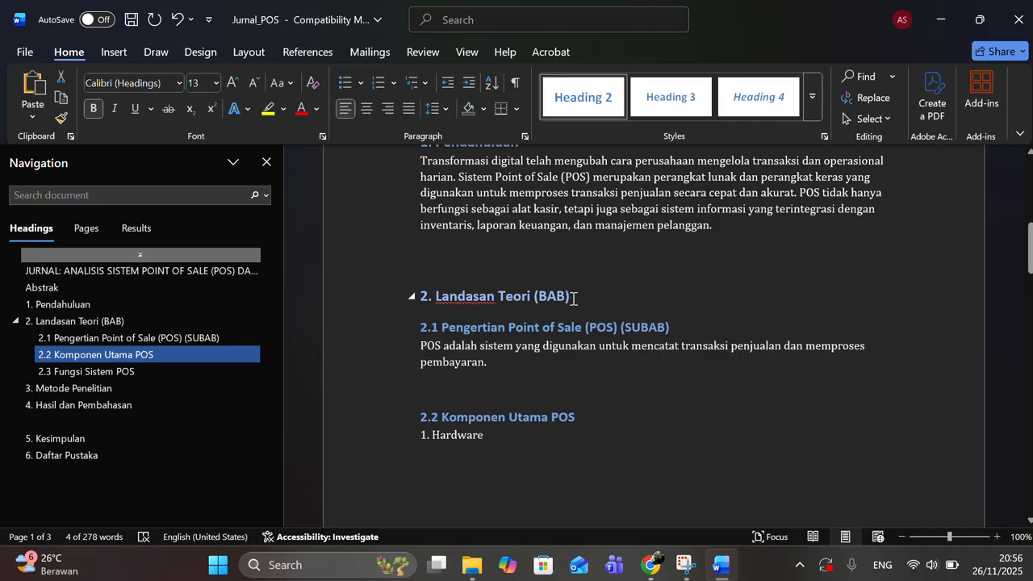
left_click_drag(571, 297, 413, 298)
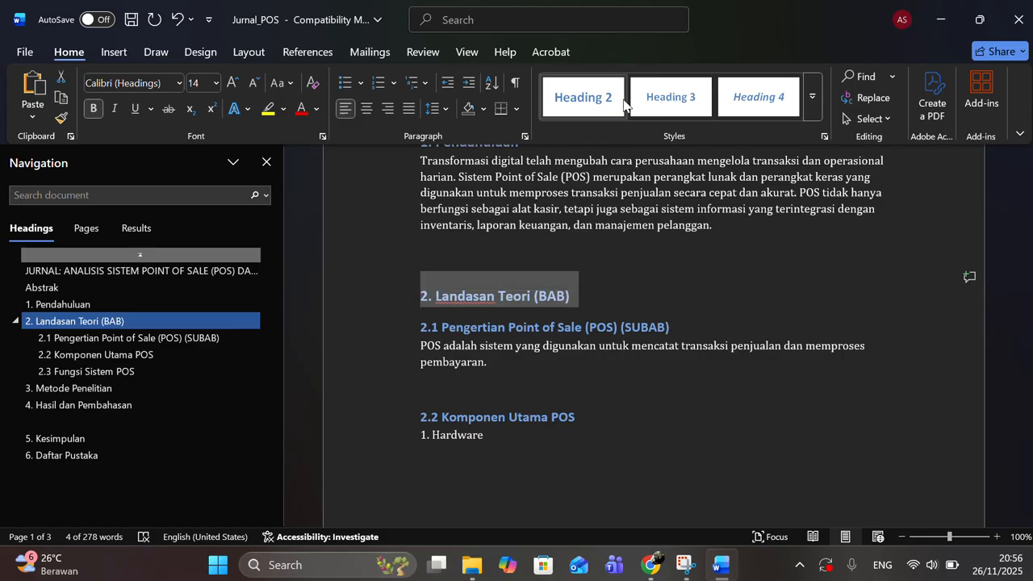
left_click(812, 97)
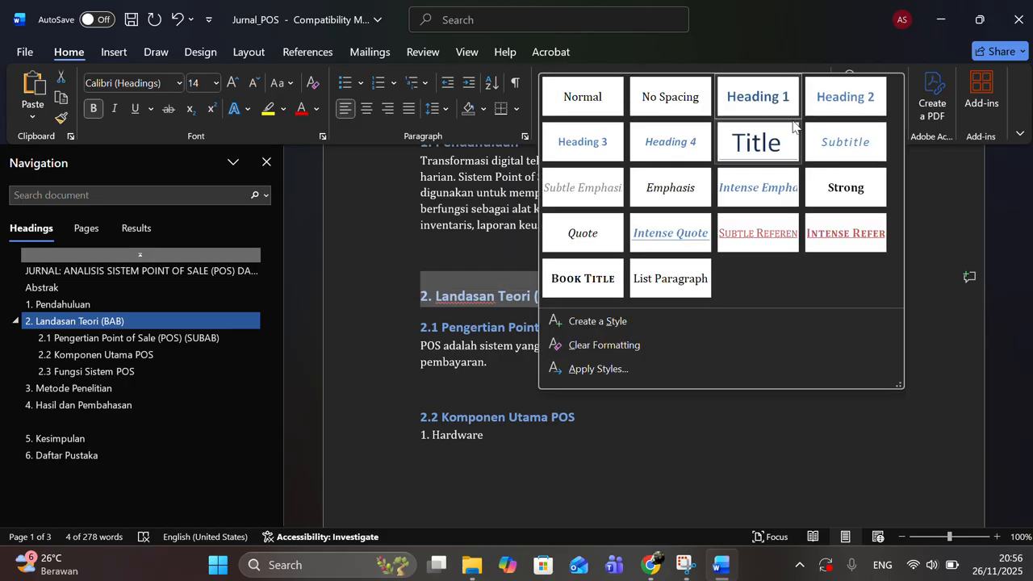
left_click(758, 97)
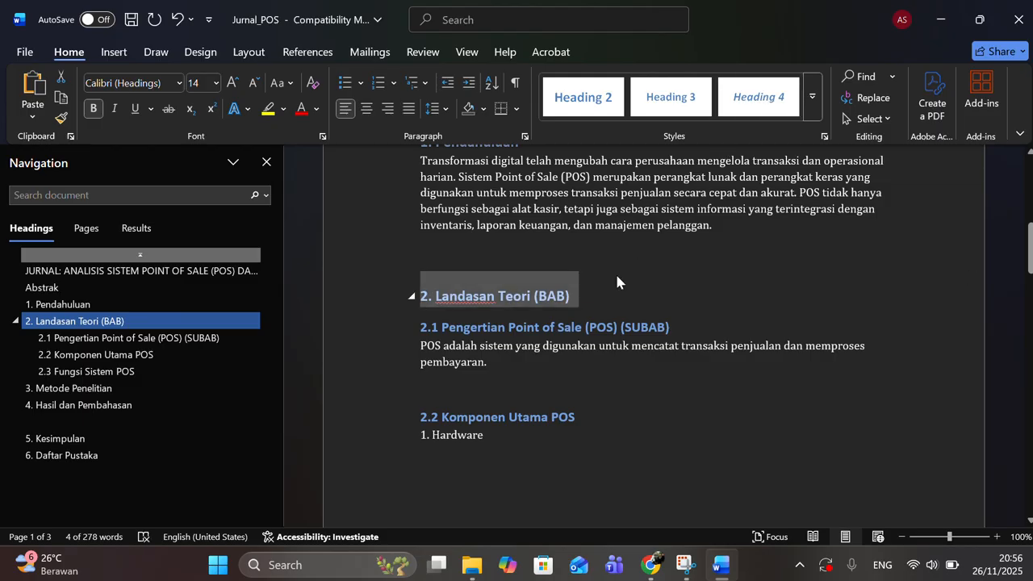
left_click(514, 303)
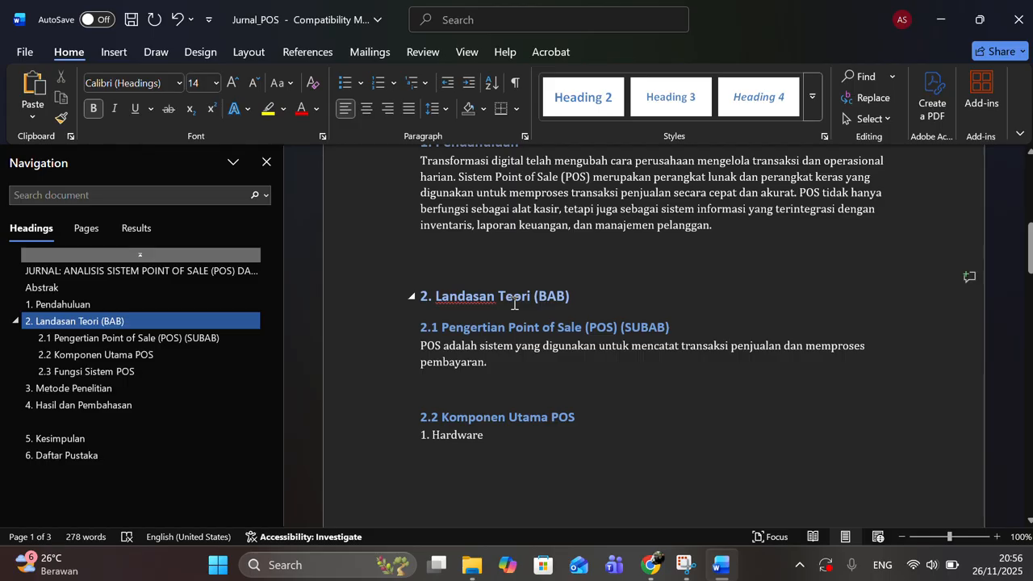
triple_click(514, 304)
left_click(655, 291)
left_click_drag(578, 305, 412, 303)
left_click(813, 96)
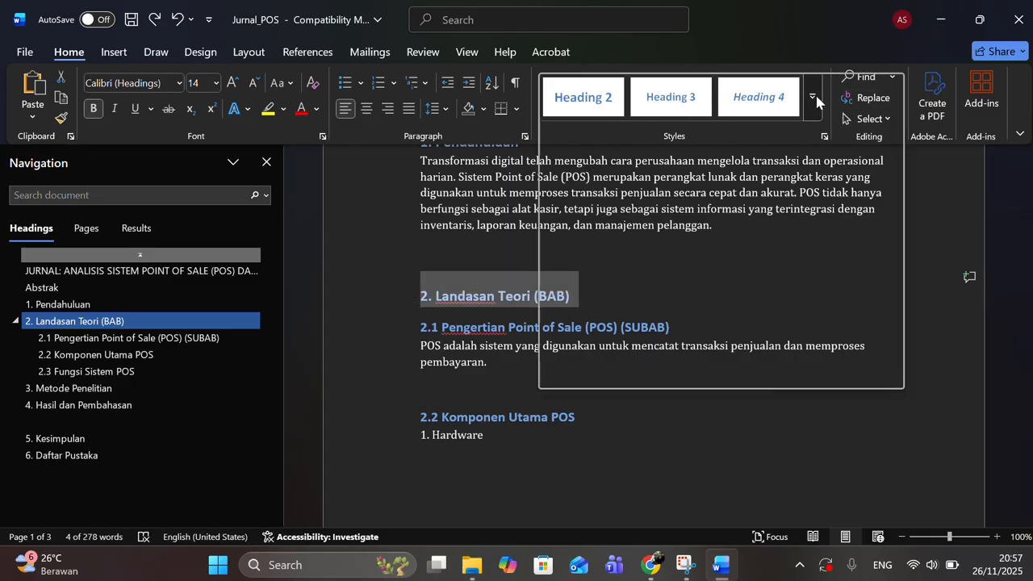
left_click(760, 101)
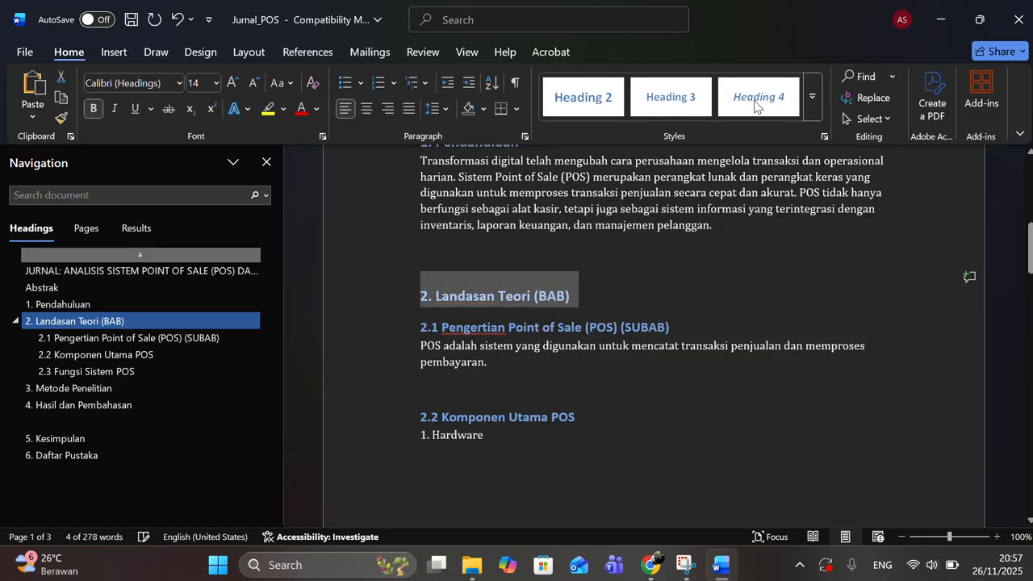
left_click_drag(671, 326, 420, 332)
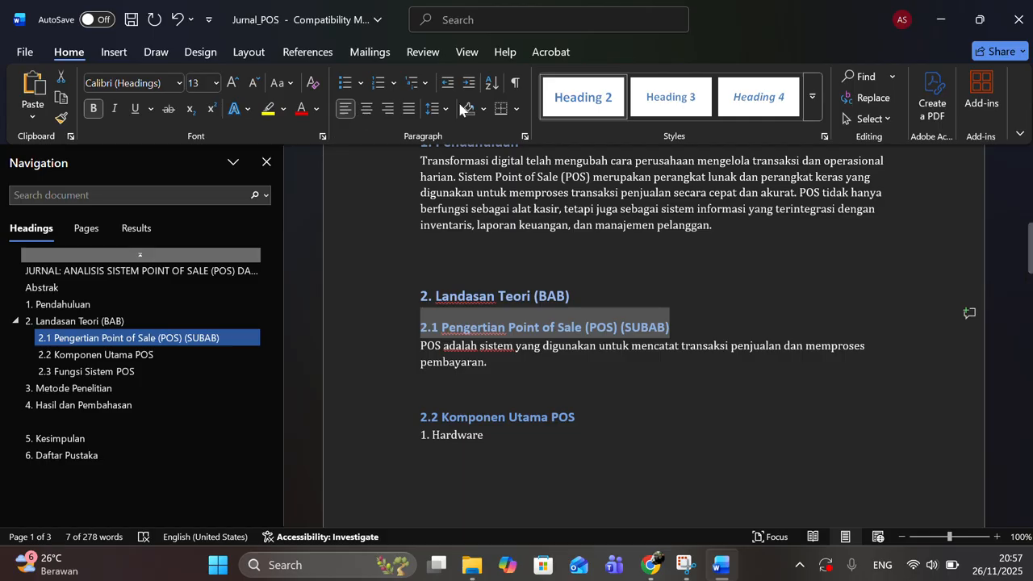
left_click(311, 53)
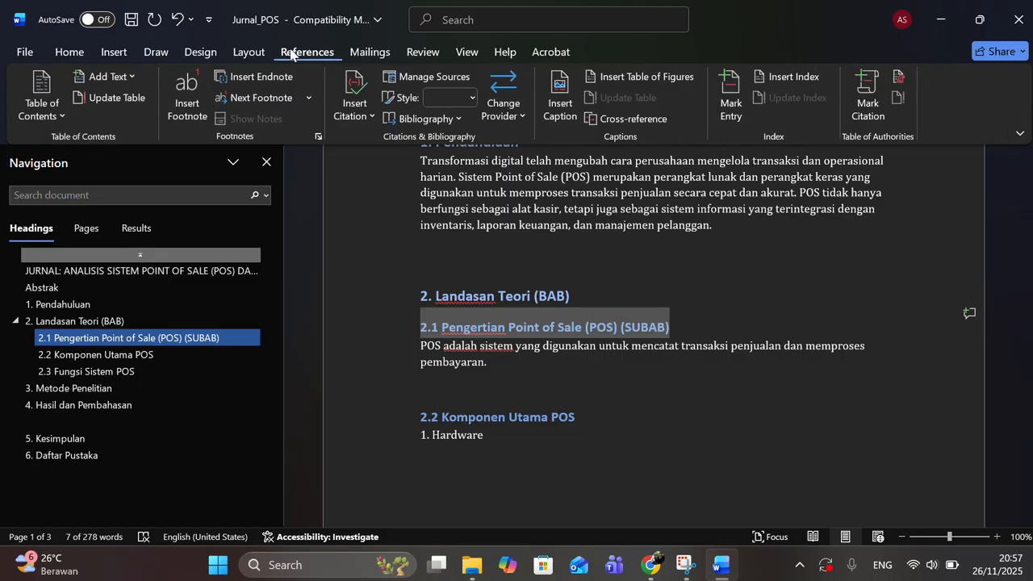
left_click(60, 120)
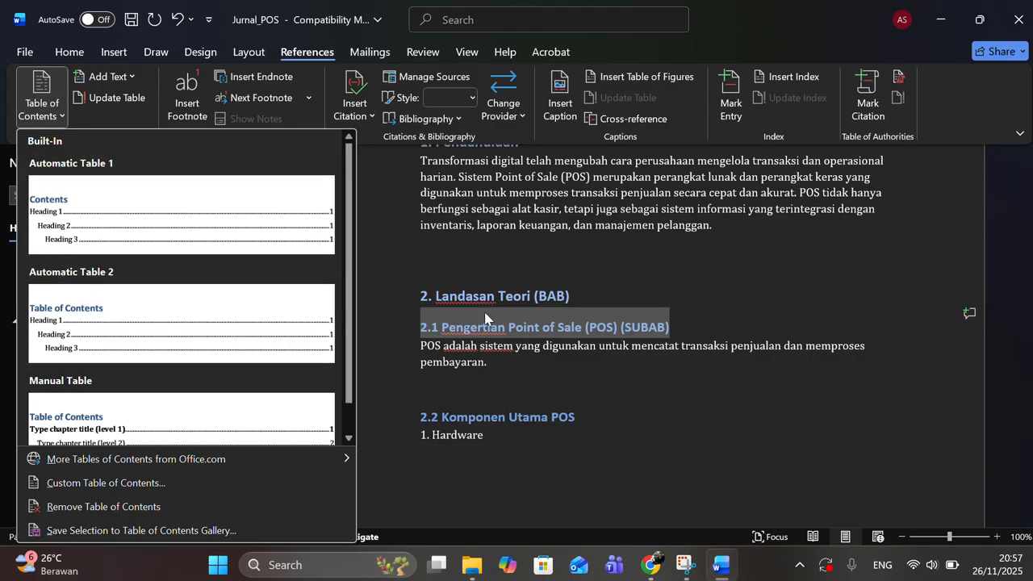
left_click(612, 394)
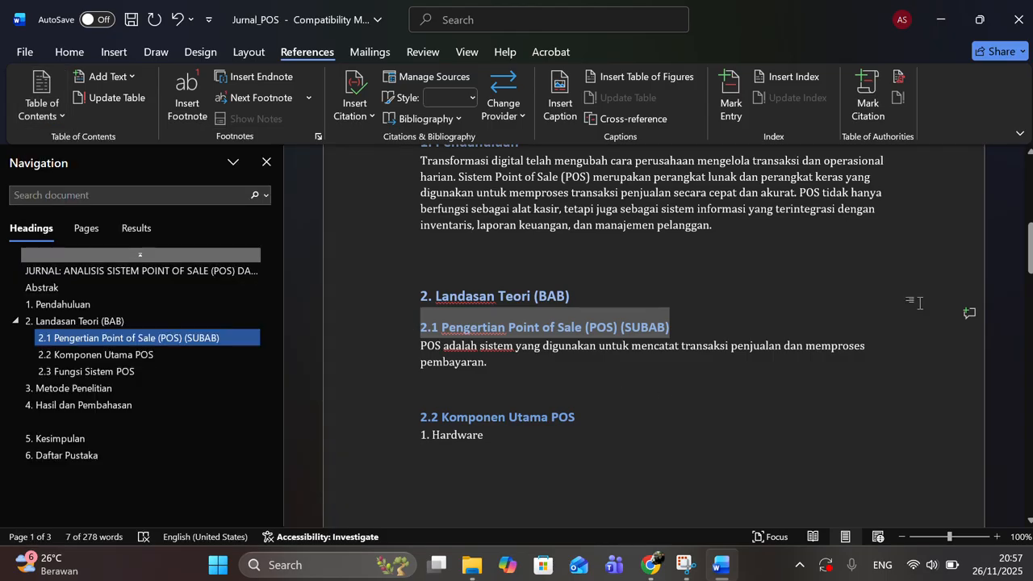
Insert an Automatic Table 1 table of contents on a new line below the "DAFTAR ISI" title at the document's end.
left_click_drag(1030, 249, 1030, 440)
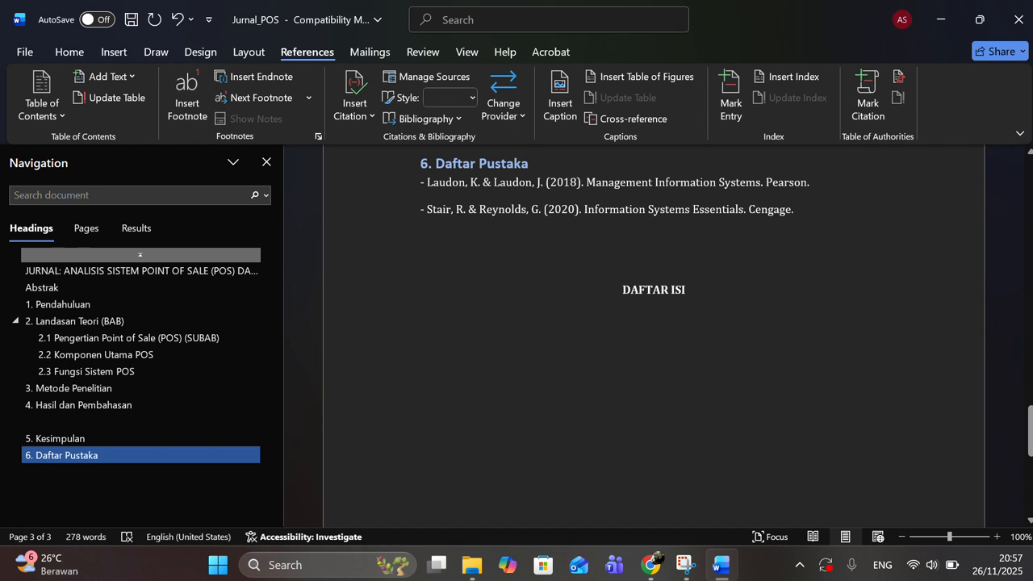
key("Return")
left_click(59, 117)
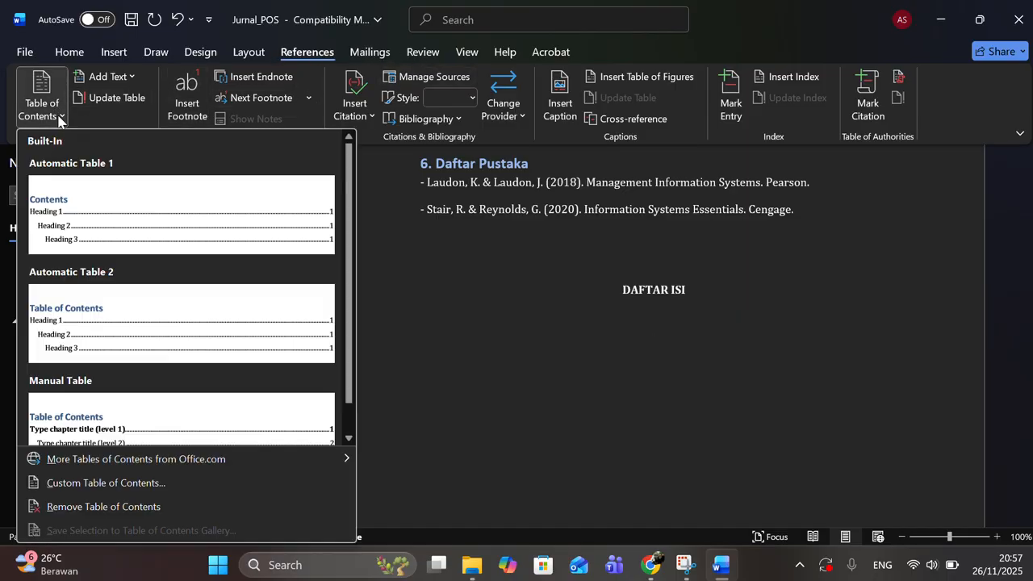
left_click(141, 226)
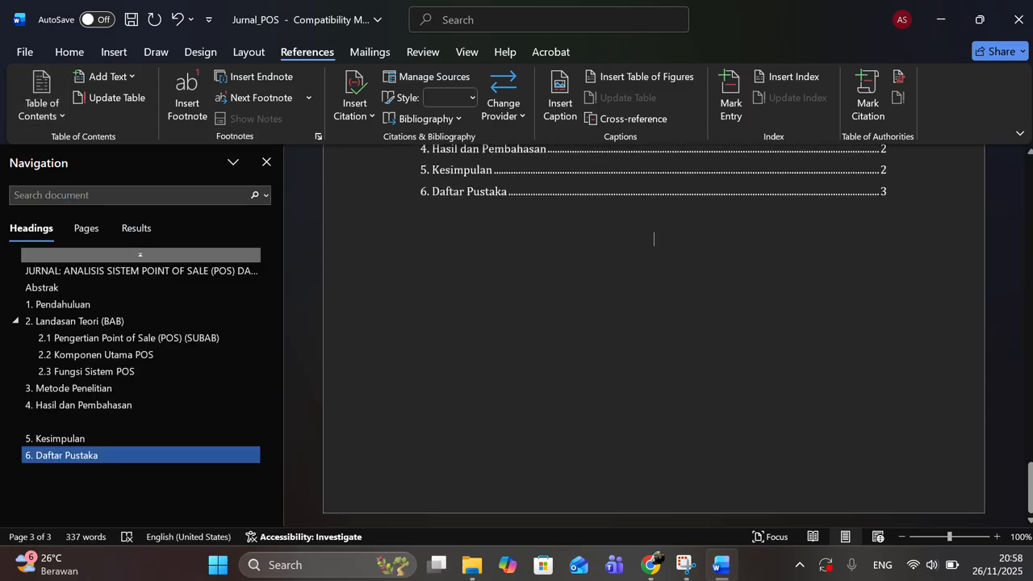
left_click_drag(1029, 479, 1030, 436)
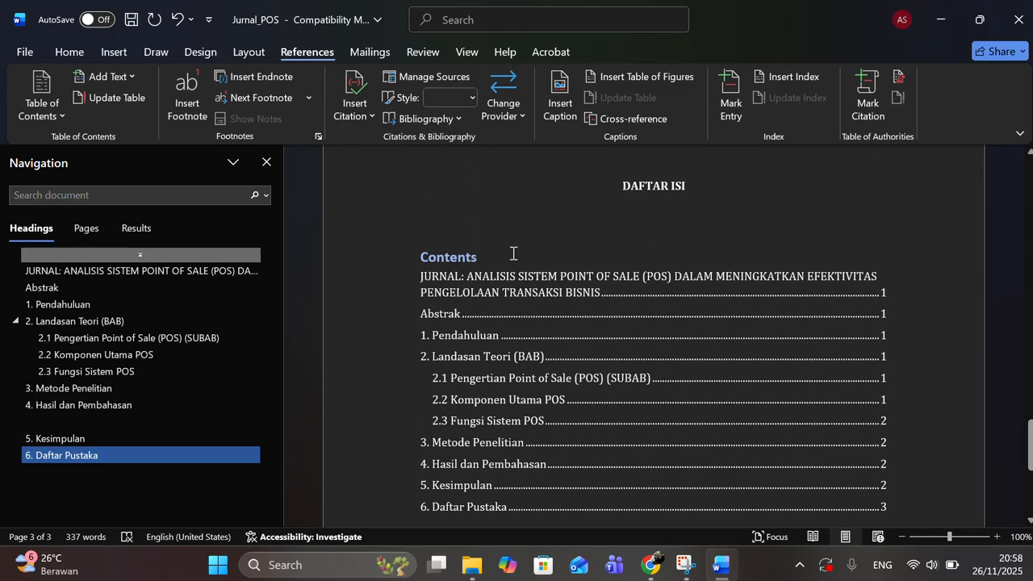
Try the Automatic Table 2 and Manual Table designs in place of the table of contents below "DAFTAR ISI".
left_click(60, 108)
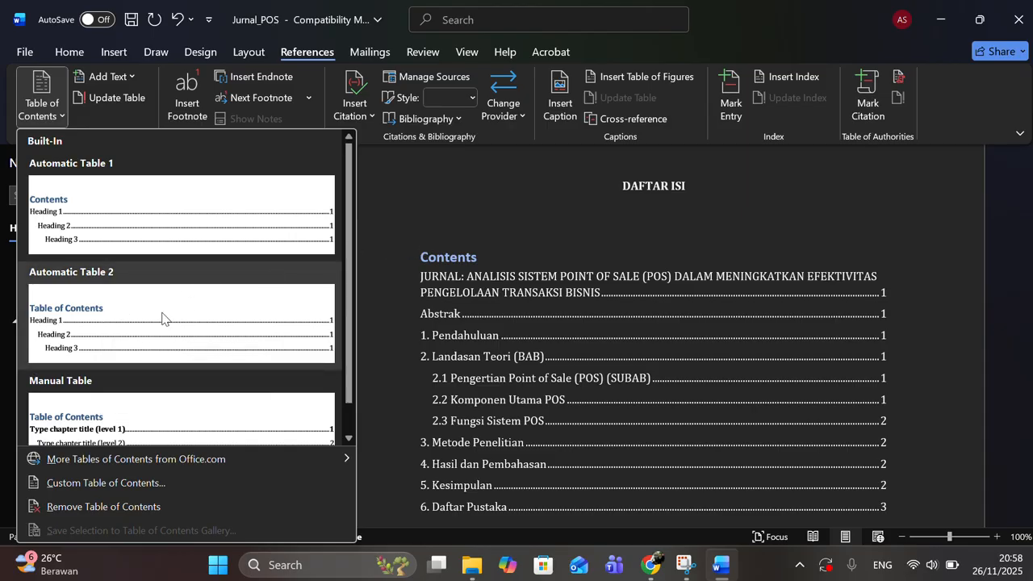
key("Escape")
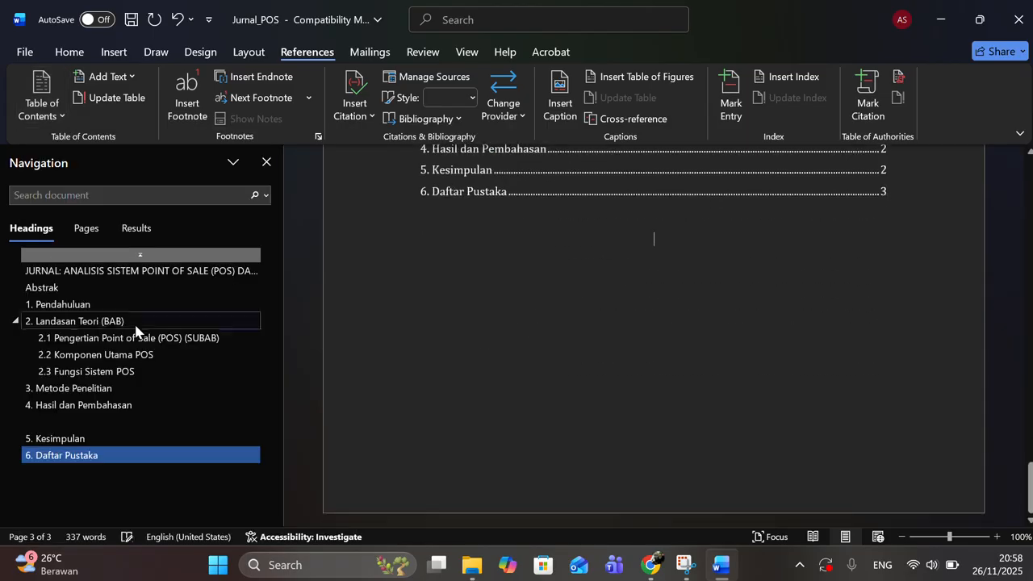
left_click_drag(1029, 489, 1030, 435)
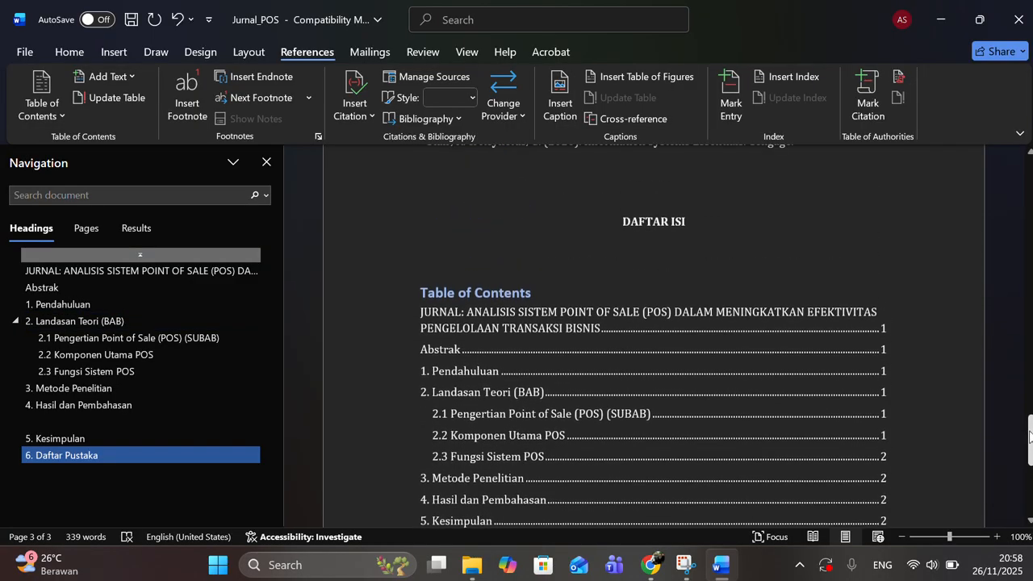
left_click(64, 115)
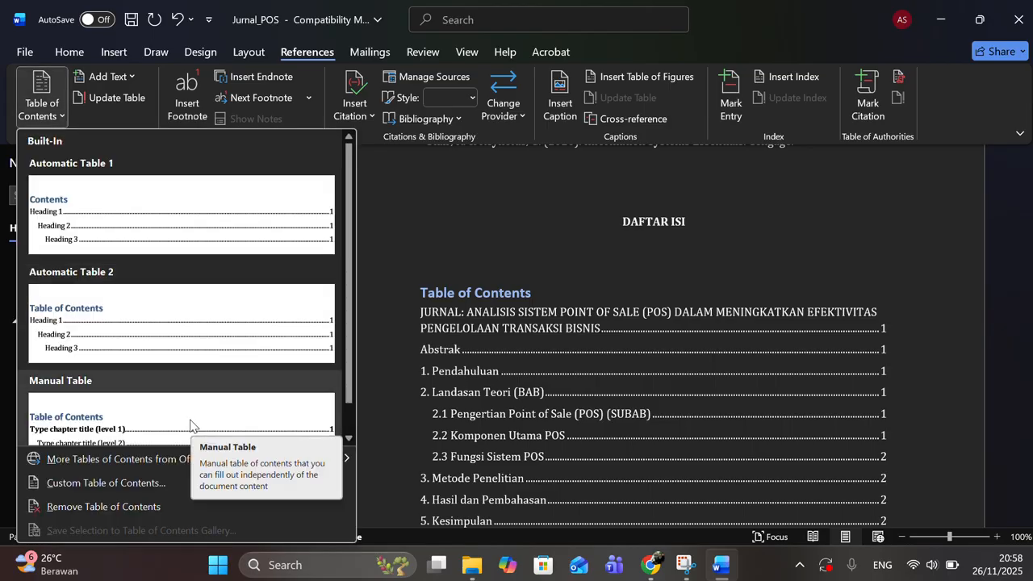
left_click(163, 410)
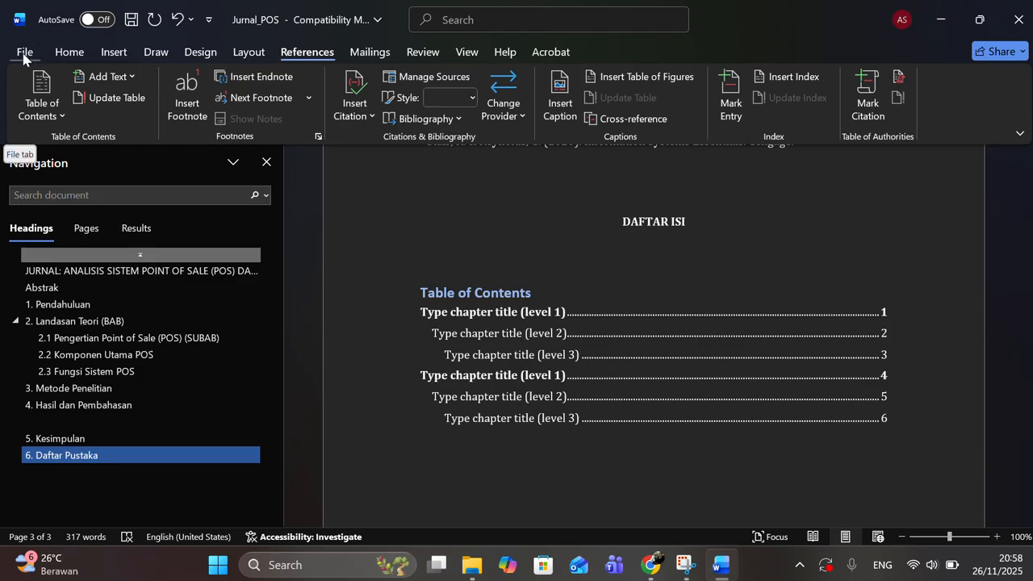
Replace the manual table of contents with the Automatic Table 2 design.
left_click(60, 117)
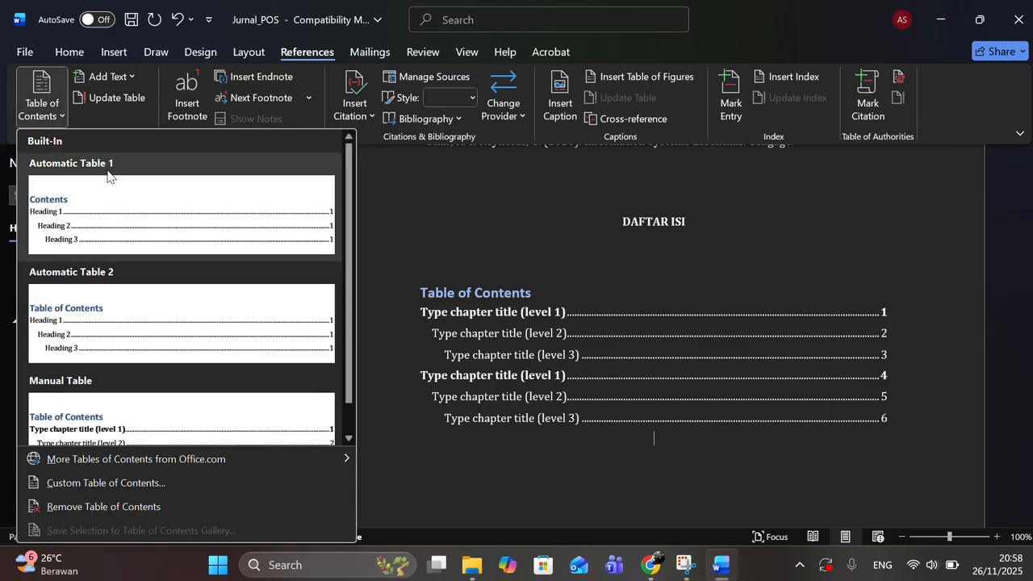
left_click(144, 316)
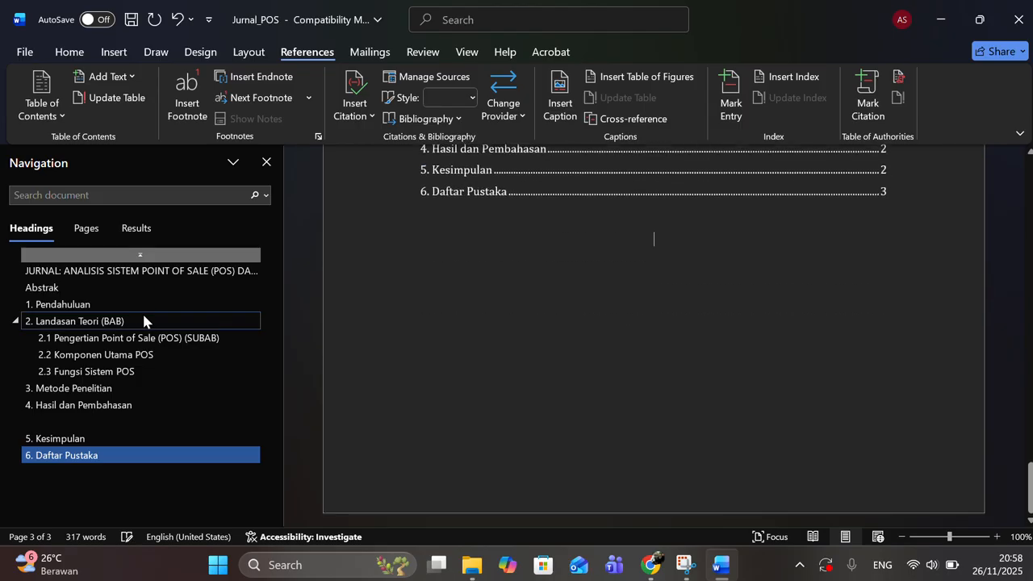
left_click_drag(1029, 504, 1025, 460)
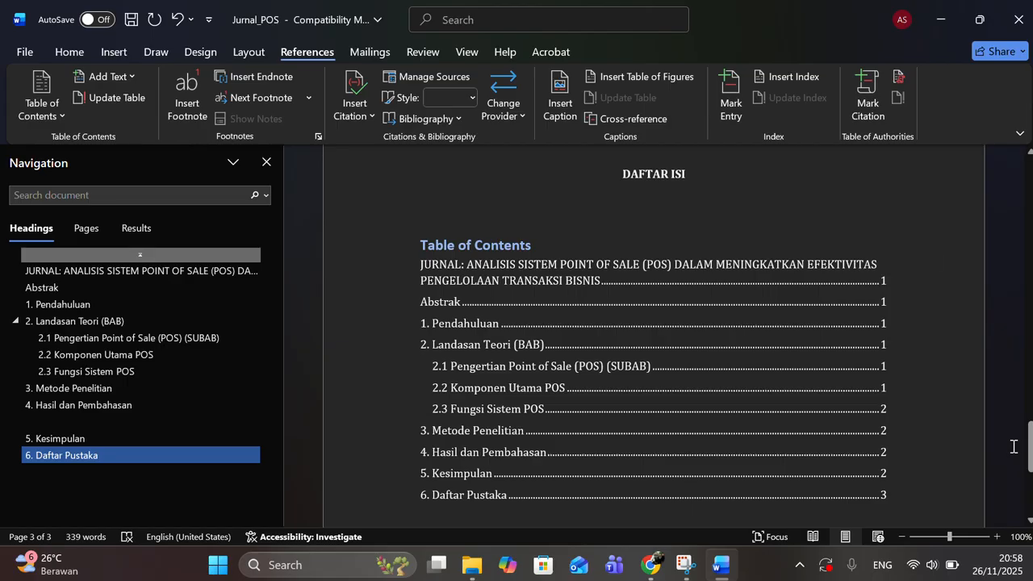
left_click(1019, 134)
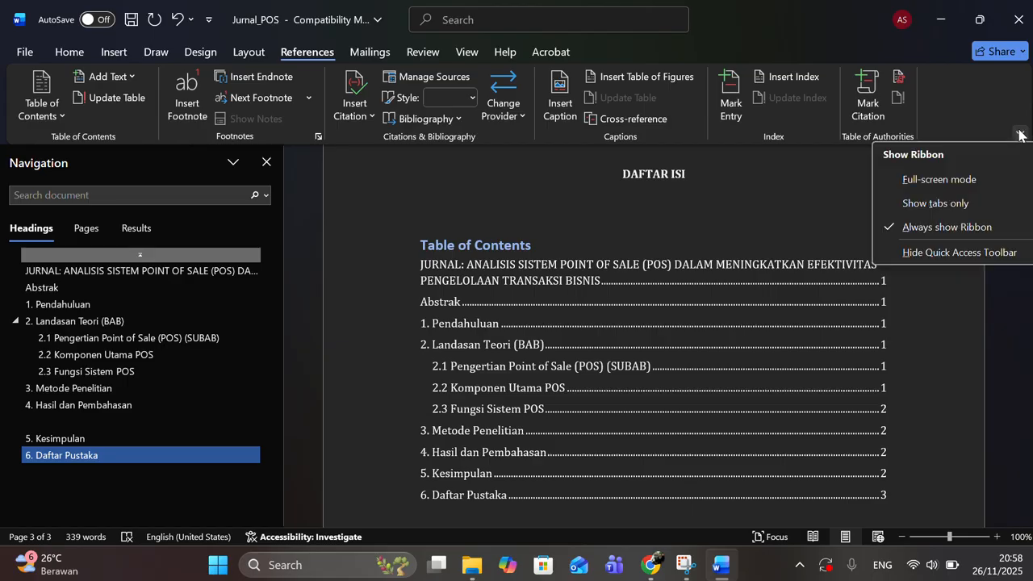
left_click(803, 160)
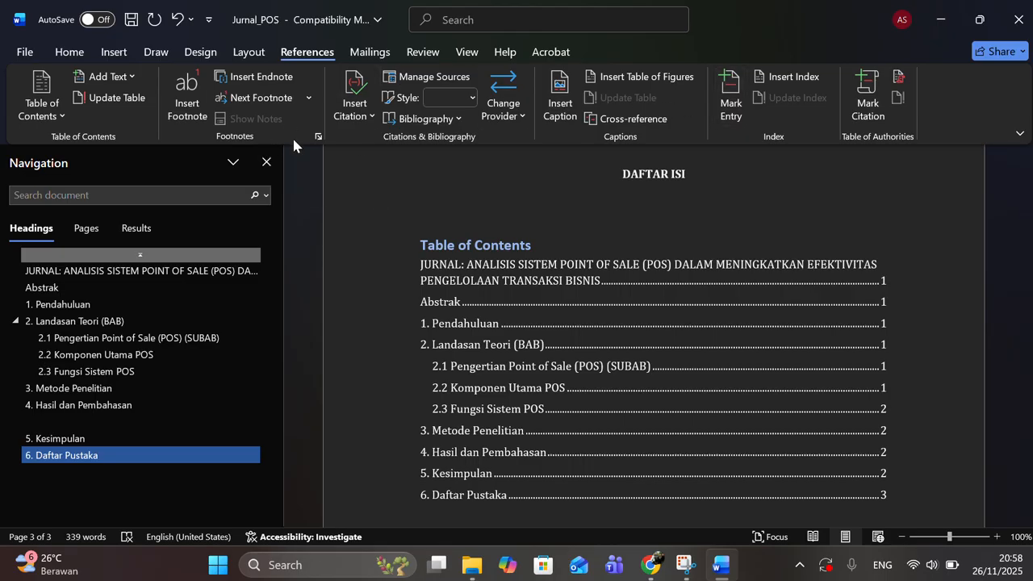
left_click(71, 53)
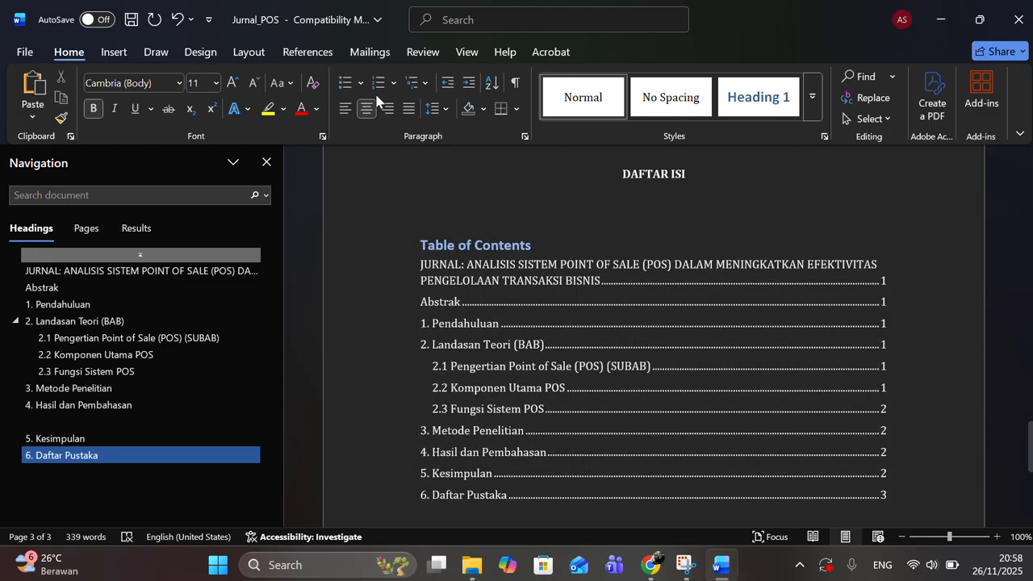
left_click(305, 51)
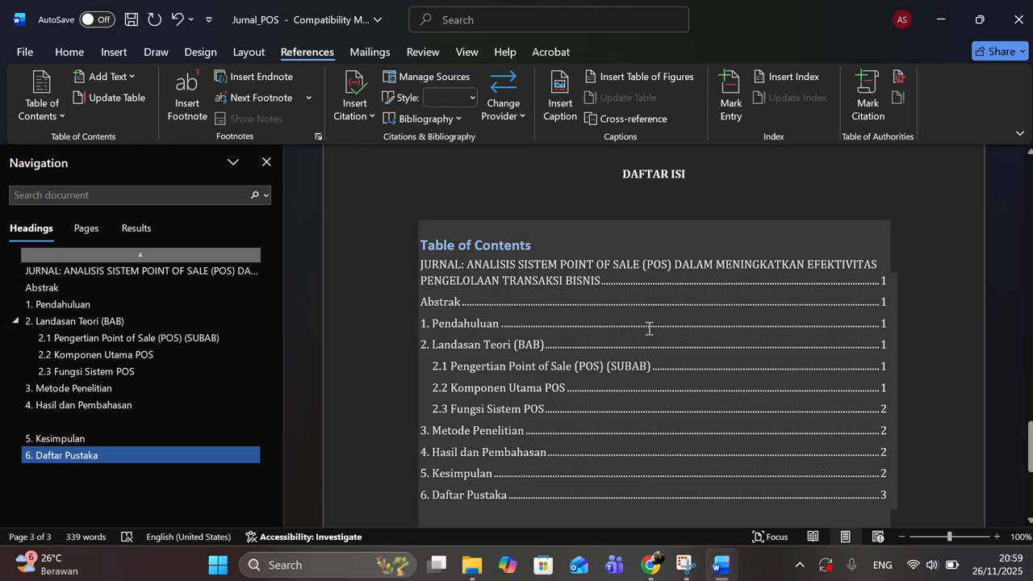
Delete the "Table of Contents" title text above the entries of the automatic table.
left_click(534, 245)
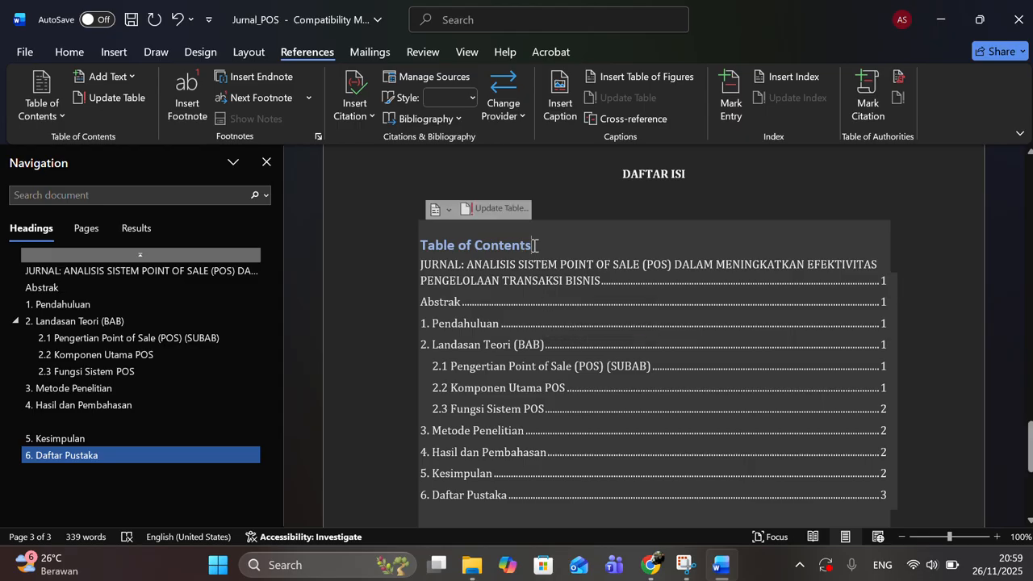
key("BackSpace")
key("BackSpace")
key("BackSpace")
key("BackSpace")
key("BackSpace")
key("BackSpace")
key("BackSpace")
key("BackSpace")
key("BackSpace")
key("BackSpace")
key("BackSpace")
key("BackSpace")
key("BackSpace")
key("BackSpace")
key("BackSpace")
key("BackSpace")
key("BackSpace")
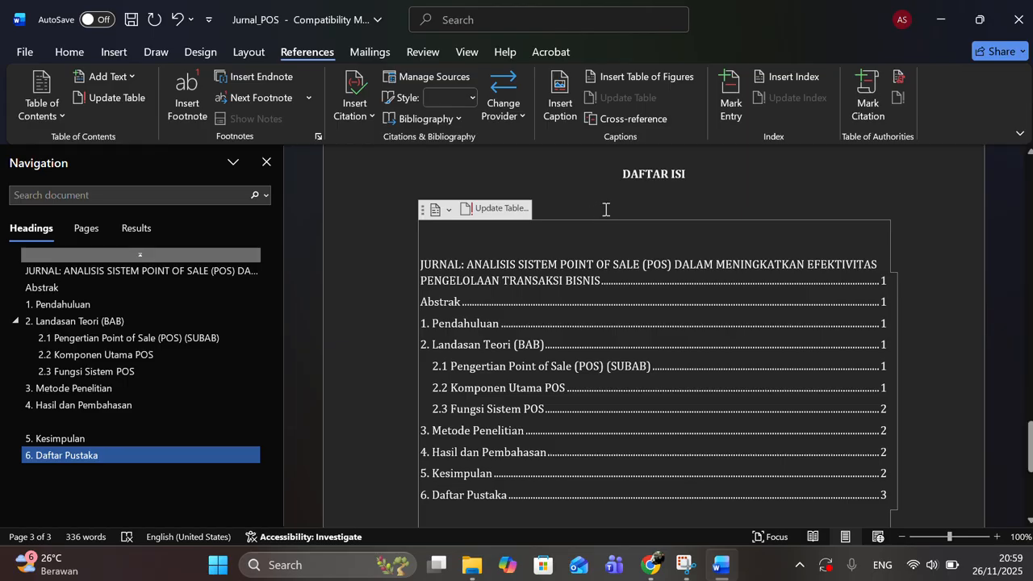
Reapply the Automatic Table 2 design to the table of contents below "DAFTAR ISI", without updating its page numbers.
left_click(511, 211)
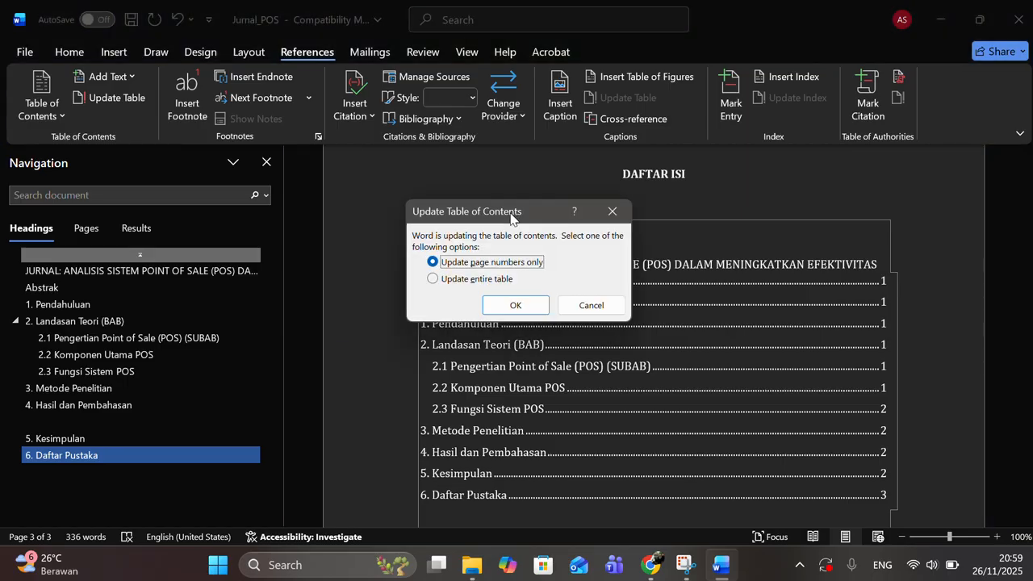
left_click(600, 306)
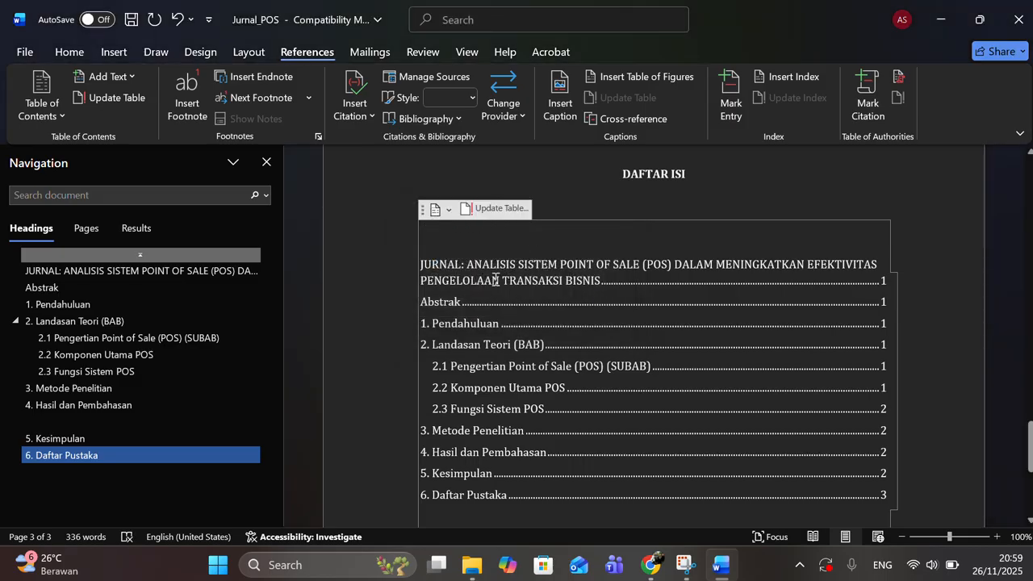
left_click(449, 215)
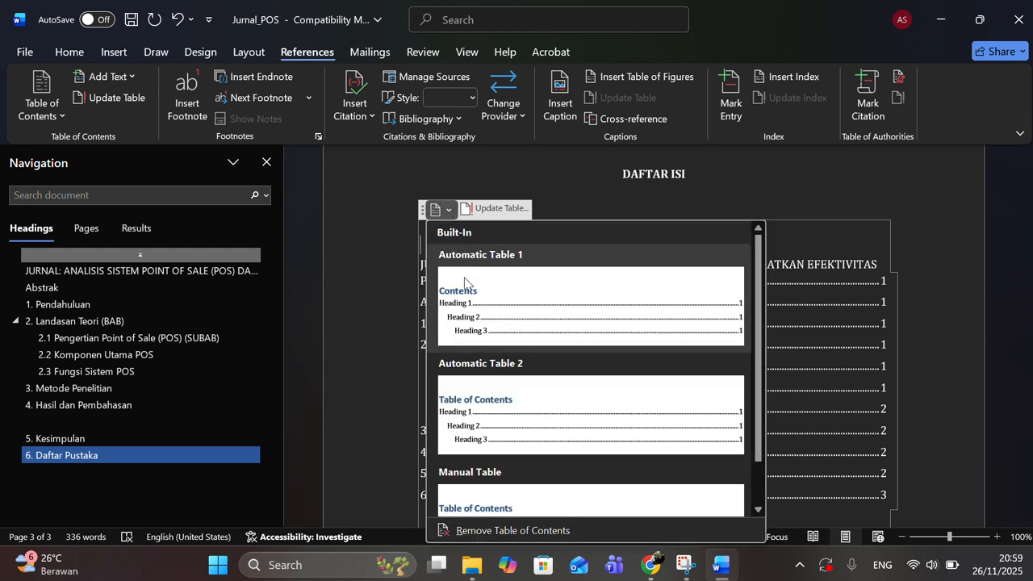
left_click(466, 387)
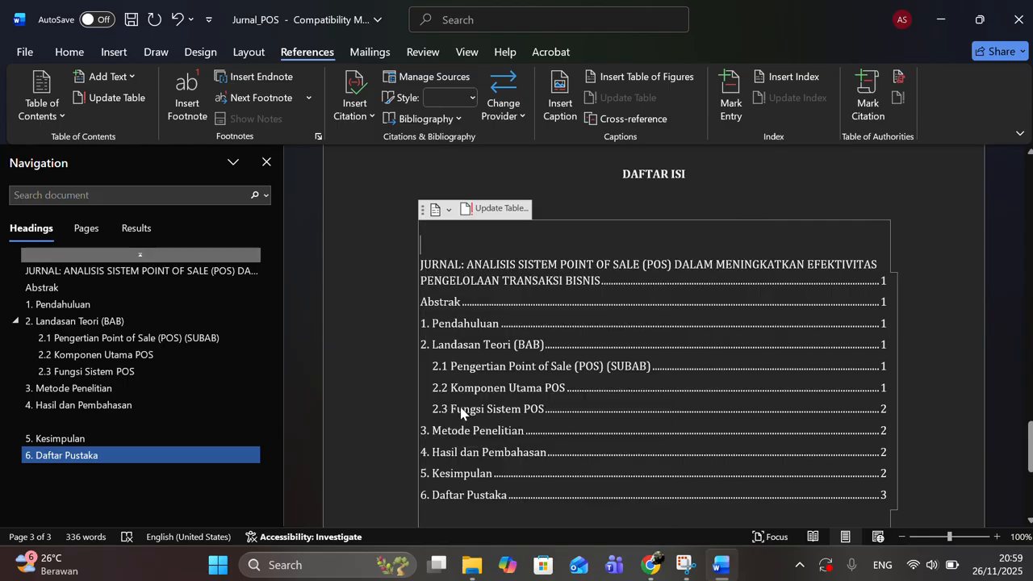